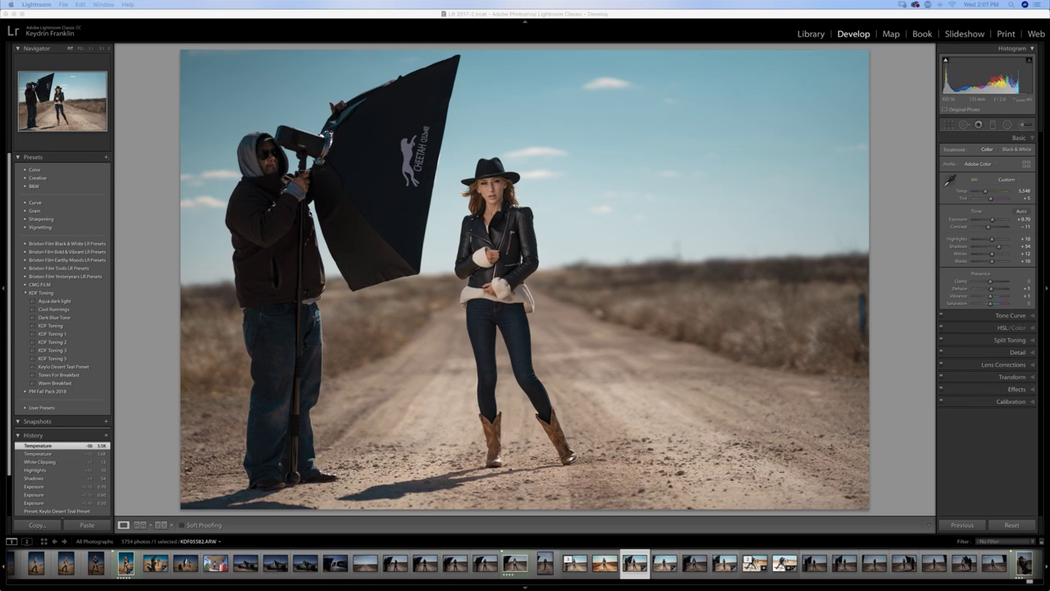
Compare the annotated setup shot, the raw frame KDF05583.ARW and the finished edit of the woman on the road
click(314, 213)
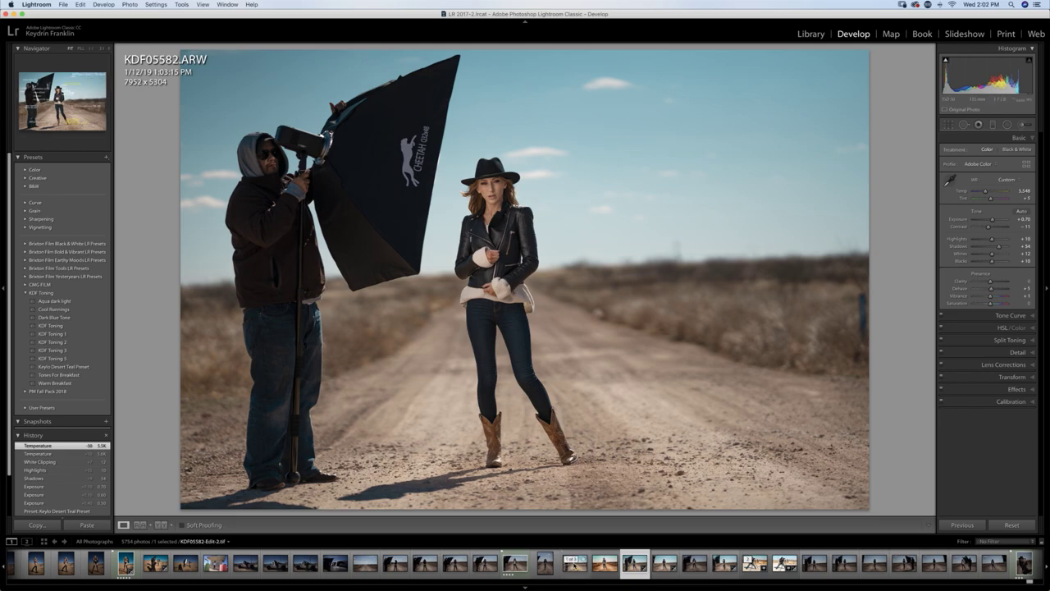
click(581, 574)
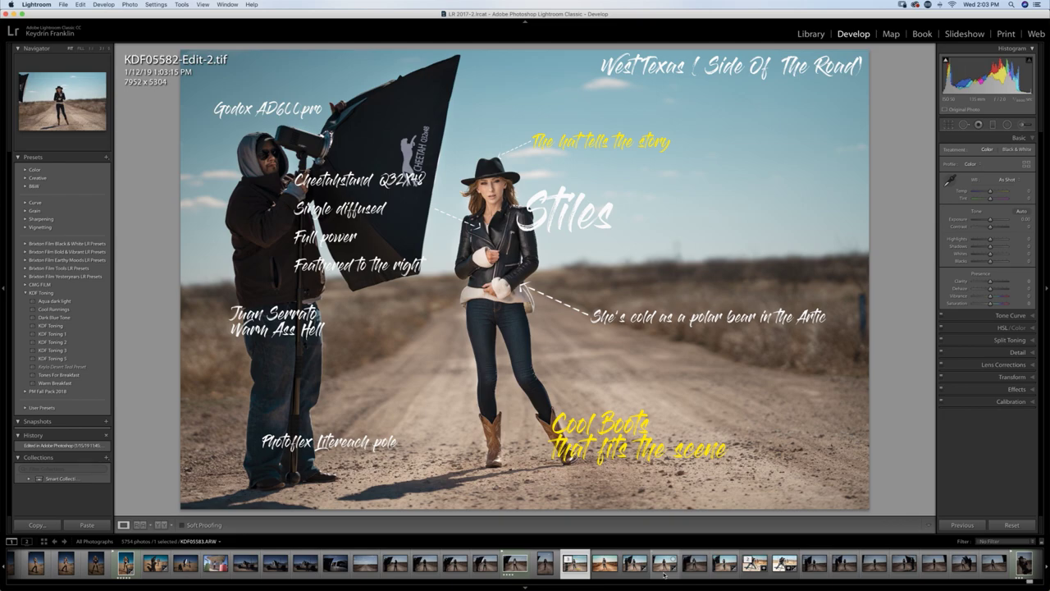
click(661, 574)
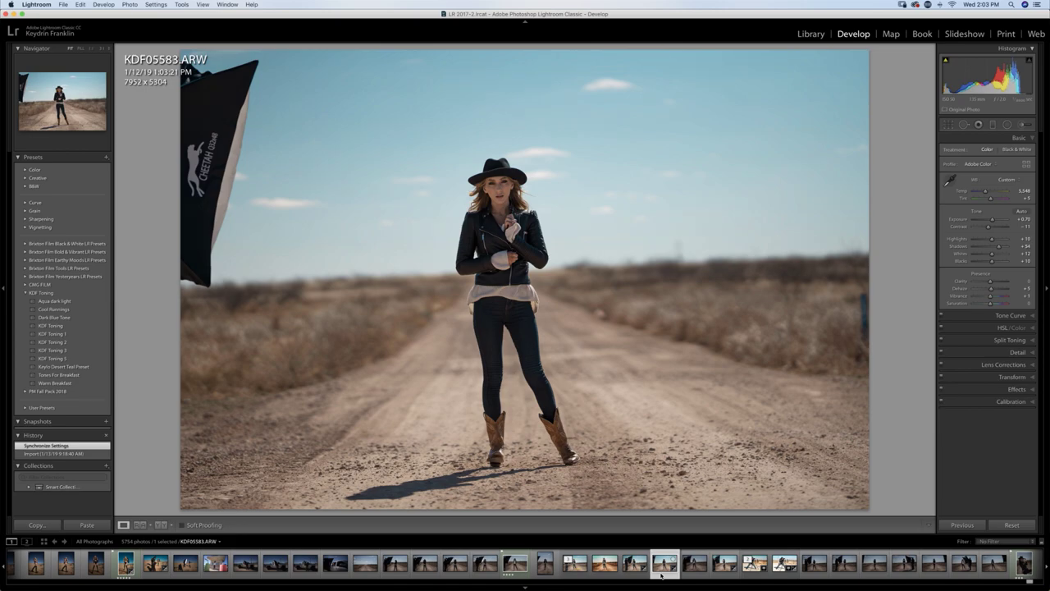
click(605, 574)
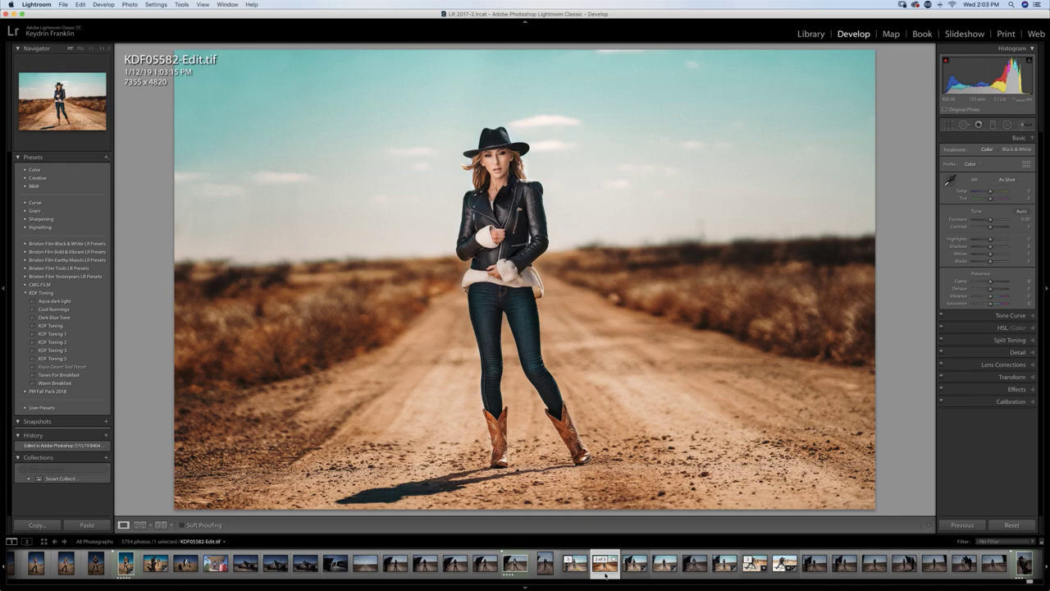
key(Left)
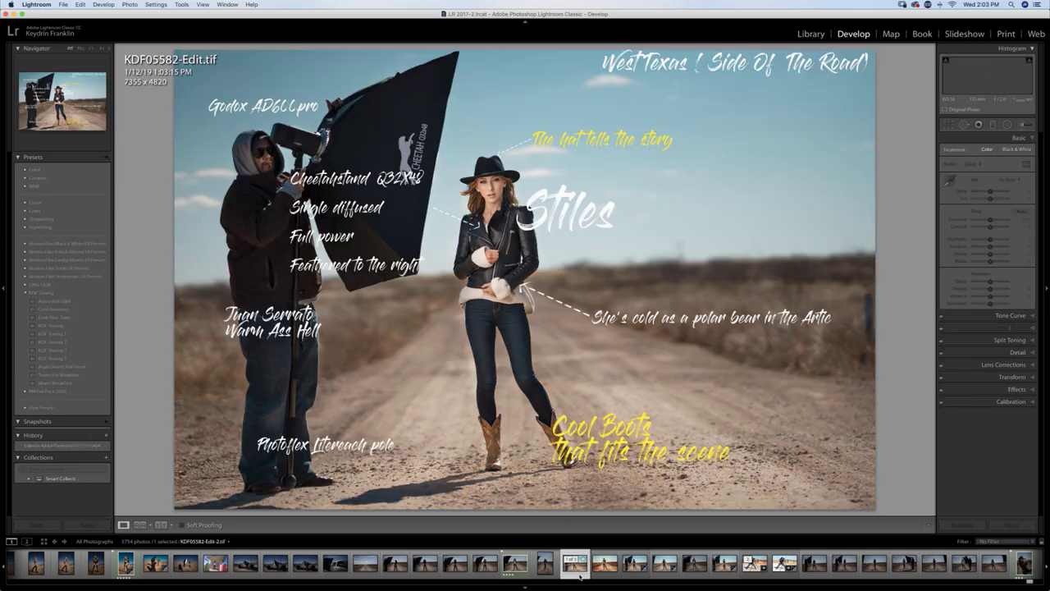
Open the raw photos KDF05582.ARW and KDF05583.ARW from Lightroom for editing in Photoshop
click(639, 565)
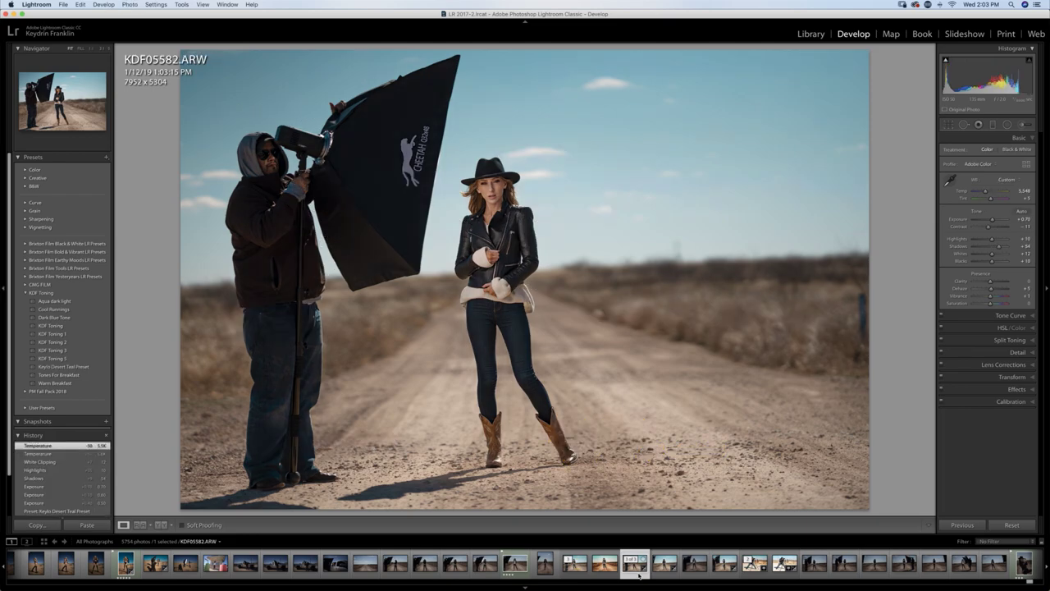
key(super+e)
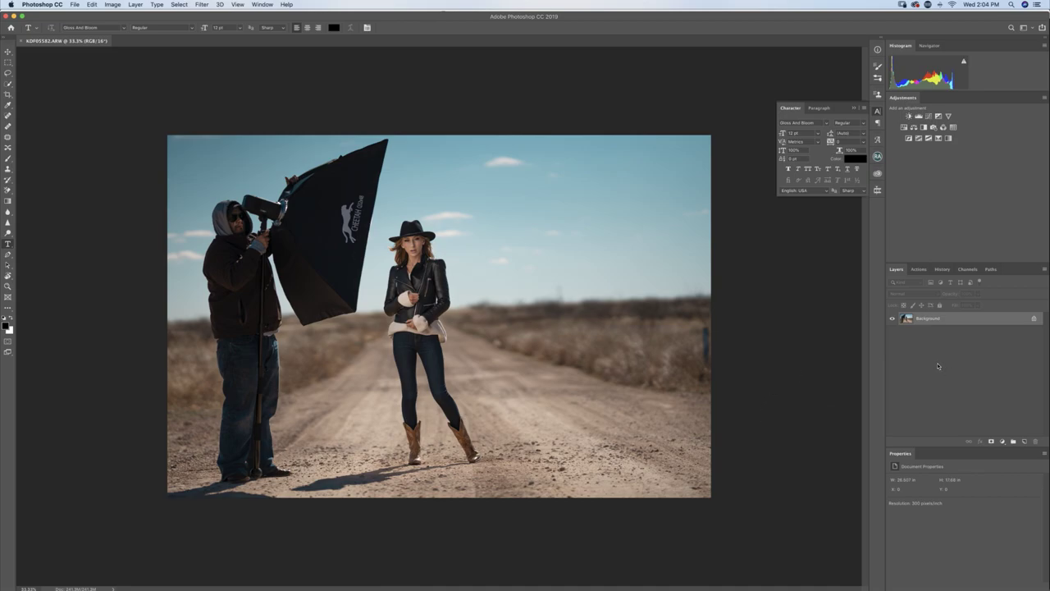
key(super+Tab)
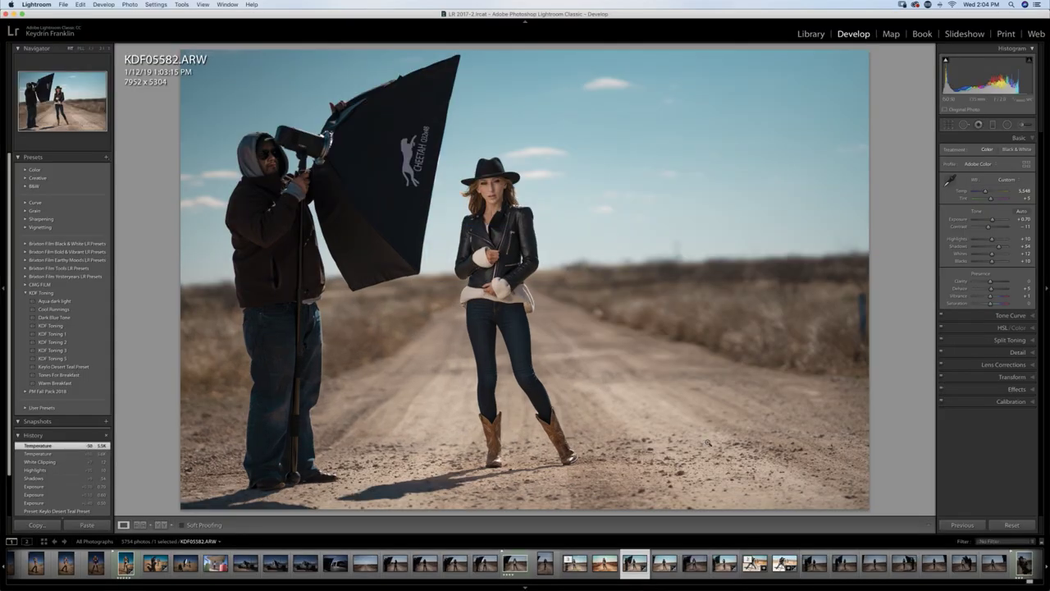
click(666, 566)
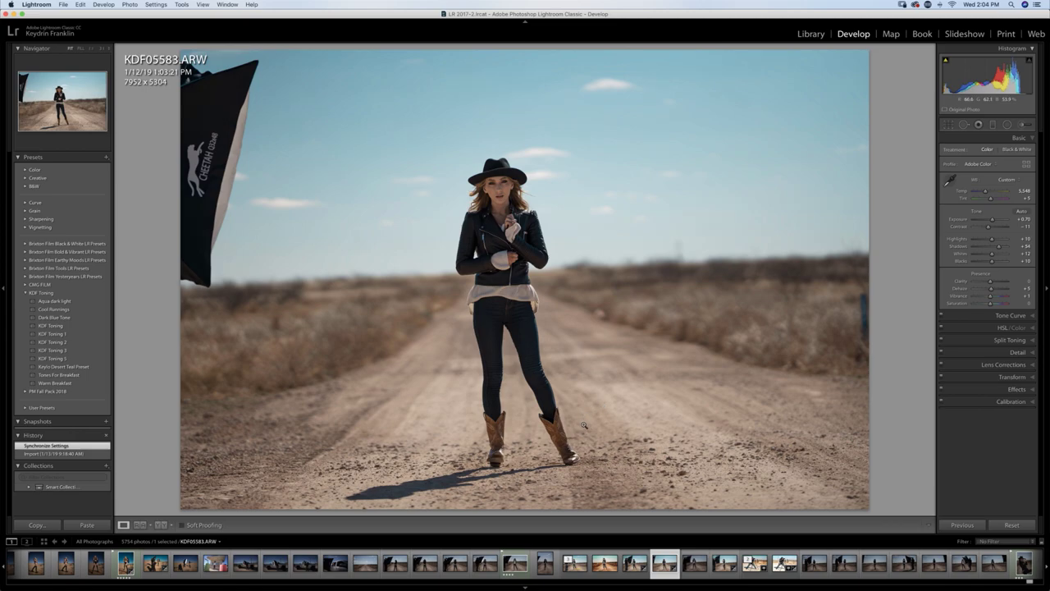
key(super+e)
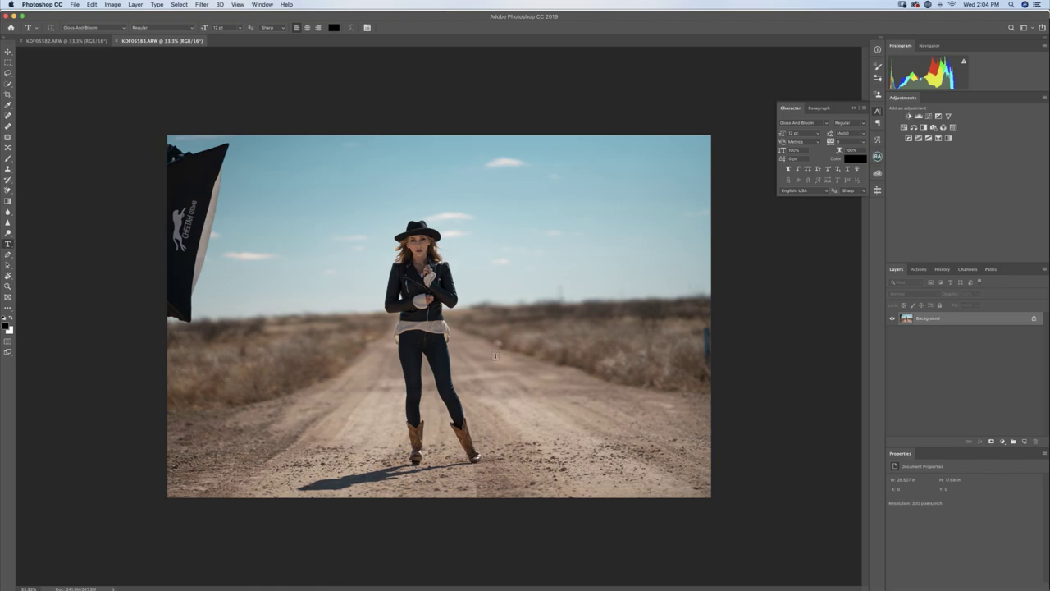
Copy the KDF05583 image into the KDF05582 document as a new layer aligned over the background
key(ctrl+Tab)
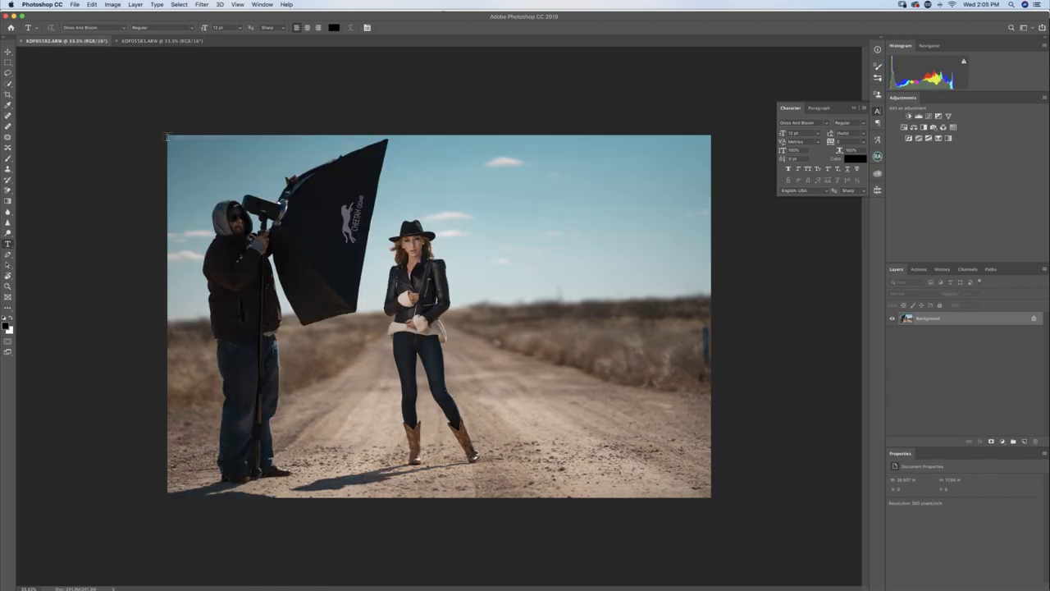
click(175, 42)
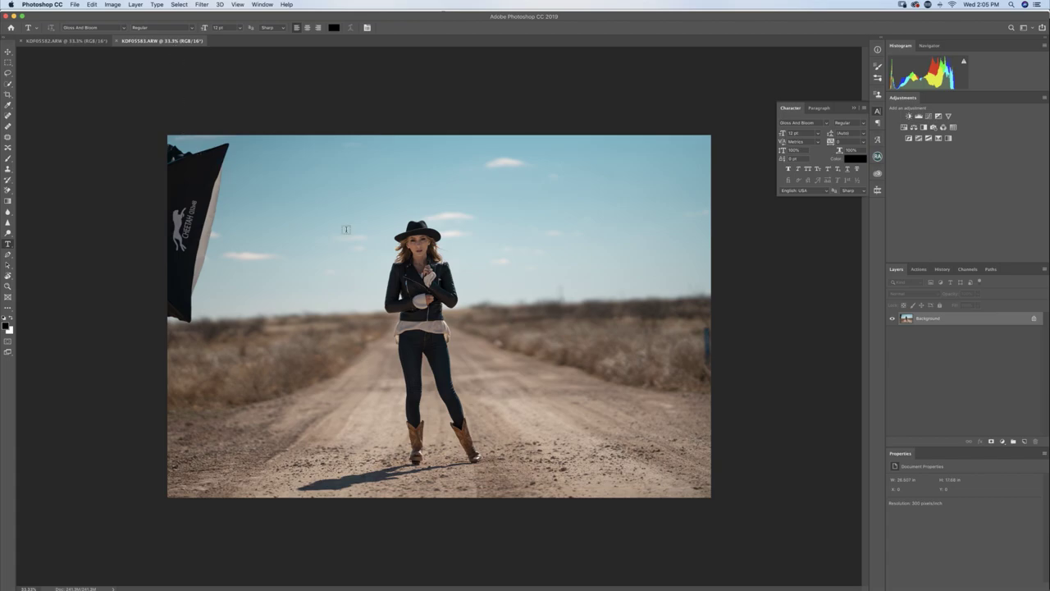
key(v)
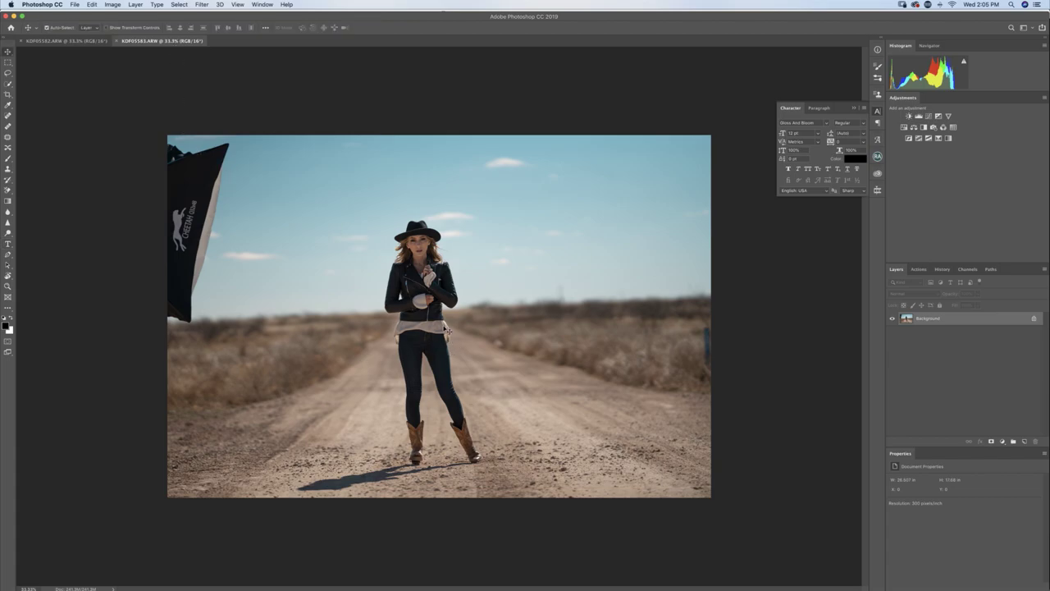
drag(422, 279, 450, 335)
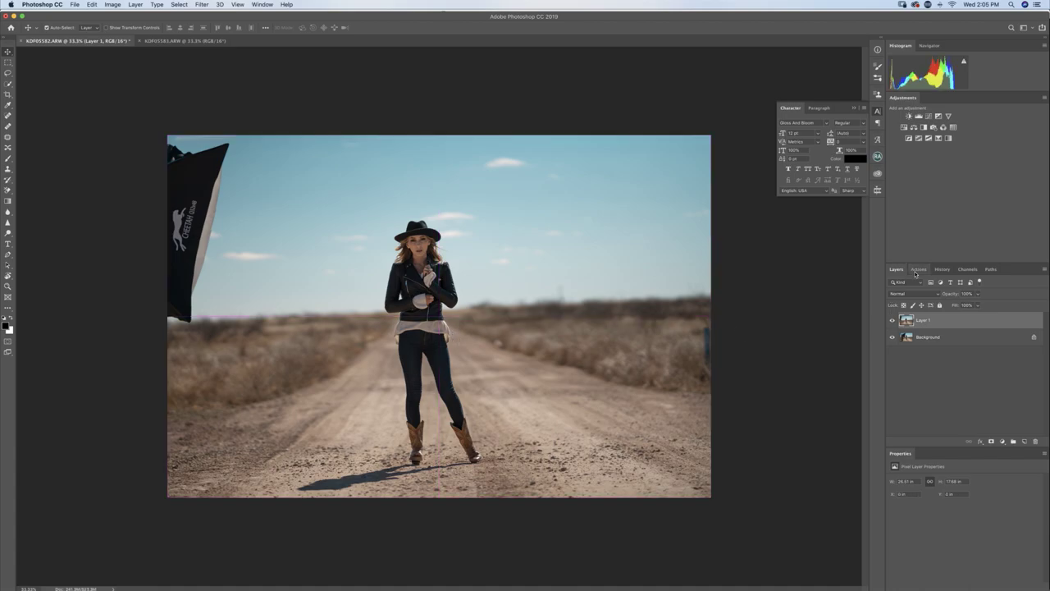
Check the top layer's alignment at reduced opacity, restore it to 100%, and hide it with an inverted black layer mask
drag(957, 294, 943, 294)
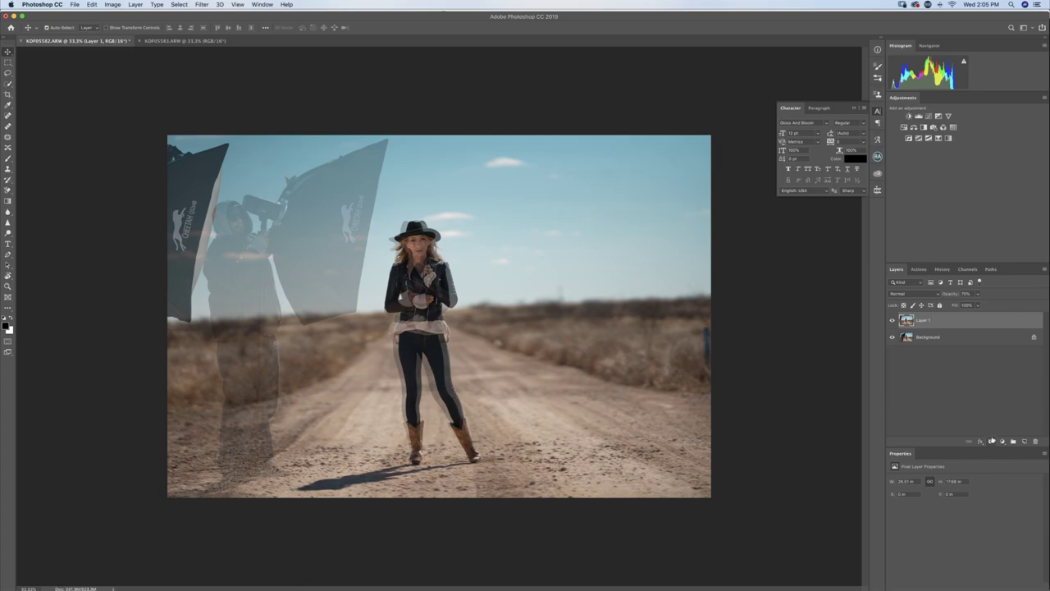
click(991, 441)
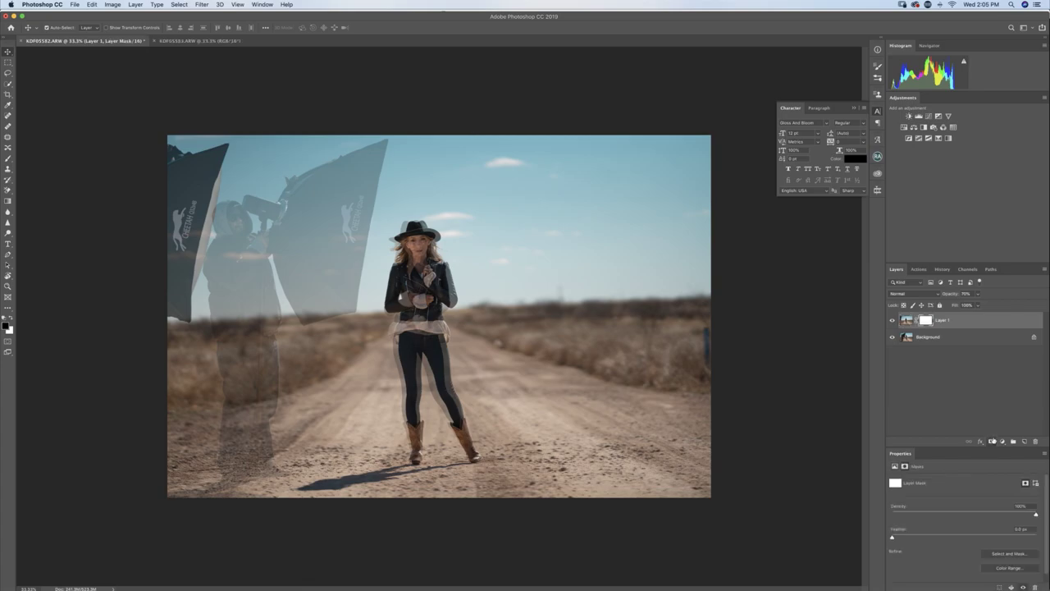
drag(950, 293, 1024, 291)
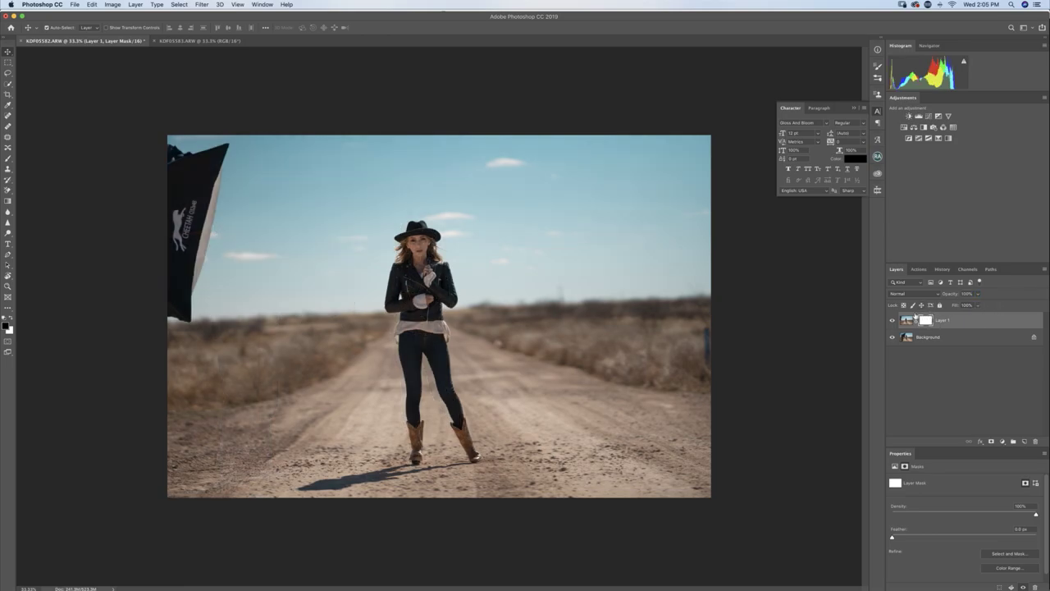
key(super+i)
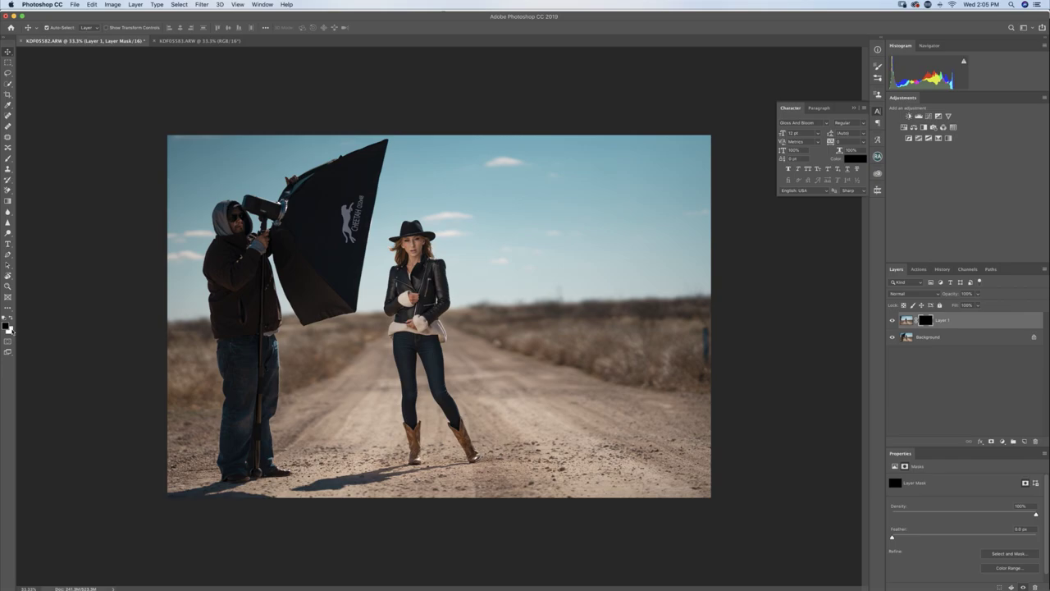
Set up a soft white brush at 80% opacity and resize it for painting on the layer mask
key(x)
key(x)
key(x)
key(b)
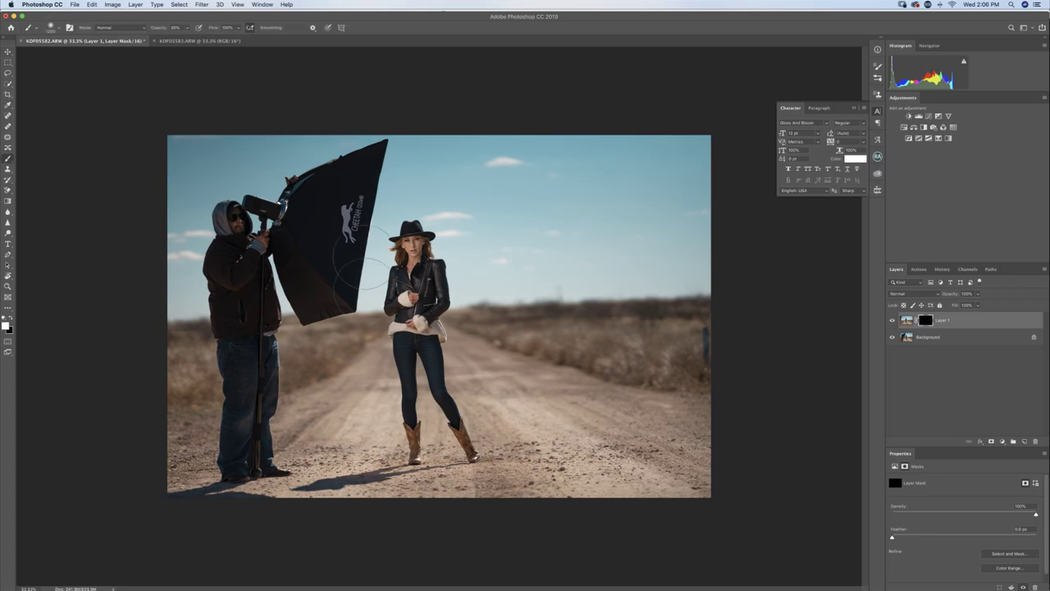
key(8)
key(bracketleft)
key(bracketleft)
key(bracketleft)
key(bracketleft)
key(bracketleft)
drag(359, 207, 357, 211)
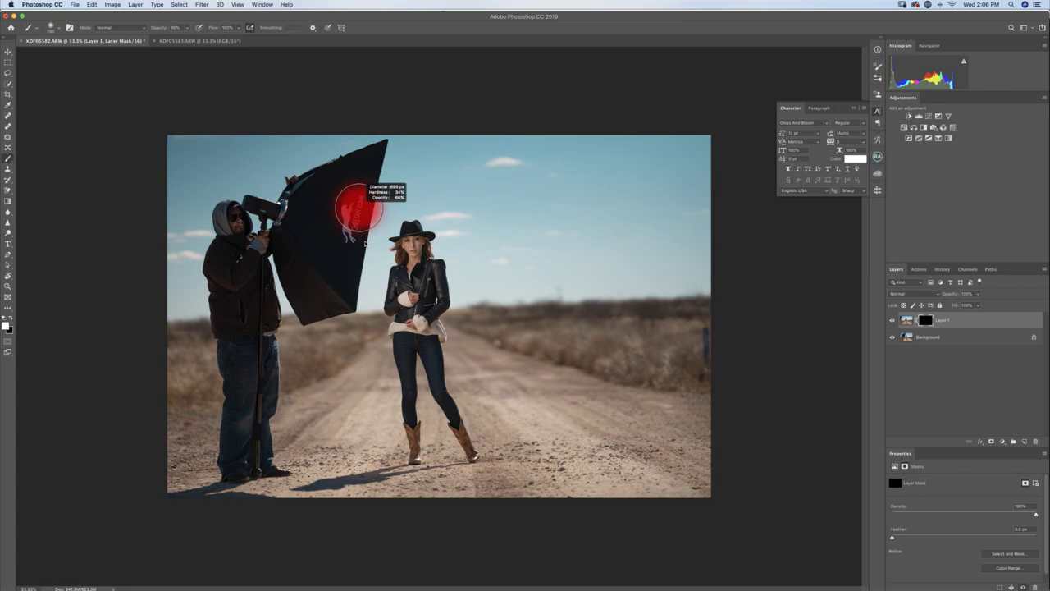
drag(371, 240, 371, 241)
Paint white on Layer 1's mask over the assistant, the large softbox and their shadow to replace them with clean background
mouse_move(375, 150)
mouse_down()
mouse_move(350, 213)
mouse_move(323, 205)
mouse_move(339, 174)
mouse_move(348, 182)
mouse_move(305, 199)
mouse_move(338, 178)
mouse_move(243, 207)
mouse_move(262, 217)
mouse_move(239, 225)
mouse_move(290, 217)
mouse_up()
key(bracketright)
key(bracketright)
key(bracketright)
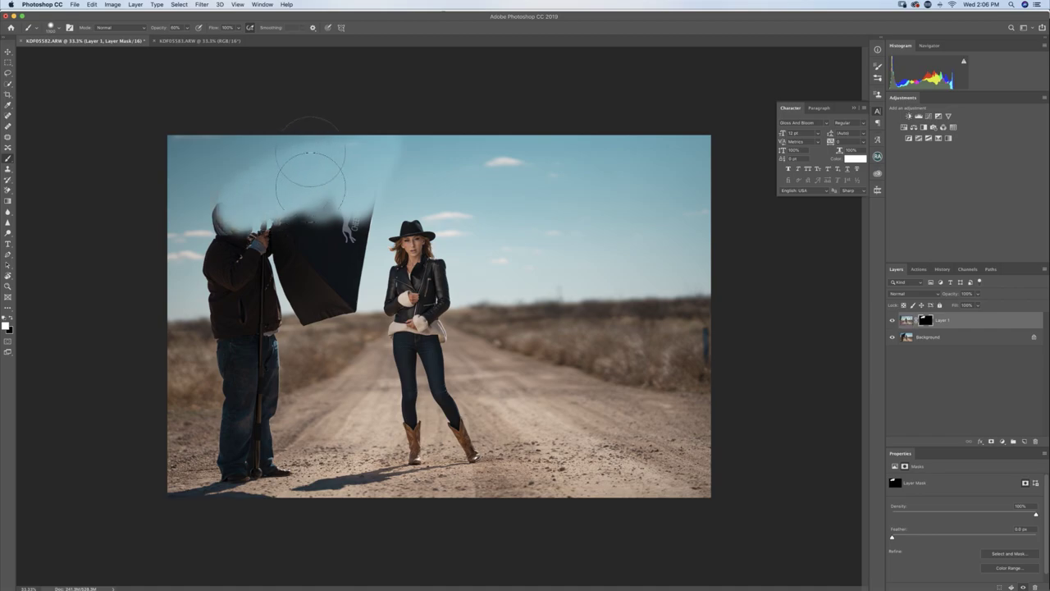
mouse_move(257, 164)
mouse_down()
mouse_move(205, 168)
mouse_move(256, 196)
mouse_move(201, 189)
mouse_move(187, 256)
mouse_move(217, 254)
mouse_move(268, 287)
mouse_move(271, 274)
mouse_move(283, 279)
mouse_move(279, 255)
mouse_move(314, 275)
mouse_move(351, 209)
mouse_move(342, 271)
mouse_move(340, 236)
mouse_move(344, 283)
mouse_move(347, 246)
mouse_move(332, 294)
mouse_move(312, 297)
mouse_move(269, 340)
mouse_move(282, 287)
mouse_move(259, 305)
mouse_up()
mouse_move(238, 361)
mouse_down()
mouse_move(251, 385)
mouse_move(244, 451)
mouse_move(263, 492)
mouse_move(174, 494)
mouse_up()
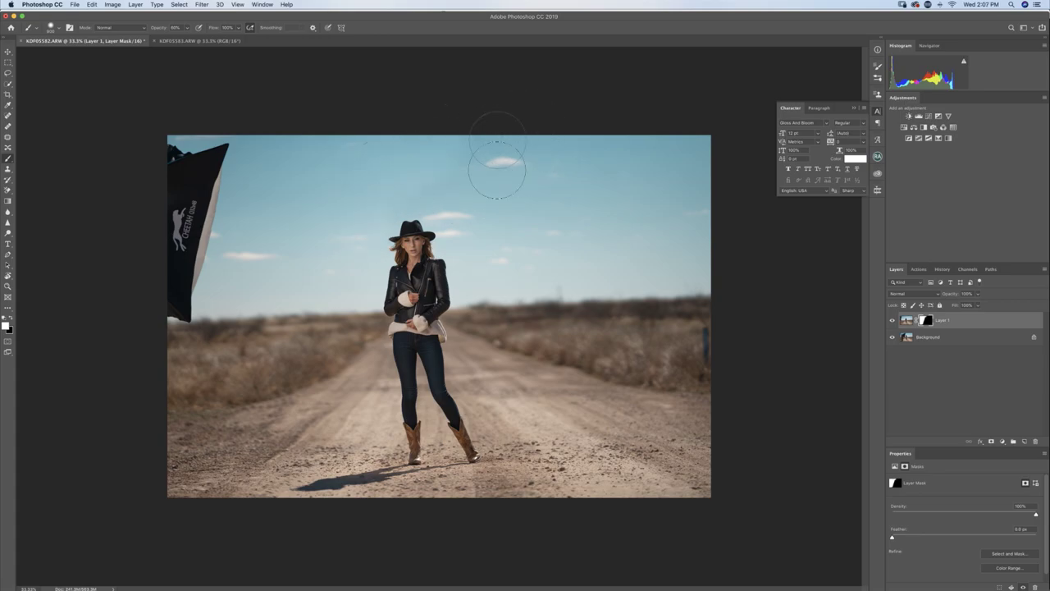
Add a Curves adjustment clipped to Layer 1, fine-tune an upper curve point to match the sky, and compare before and after
click(1004, 443)
click(990, 489)
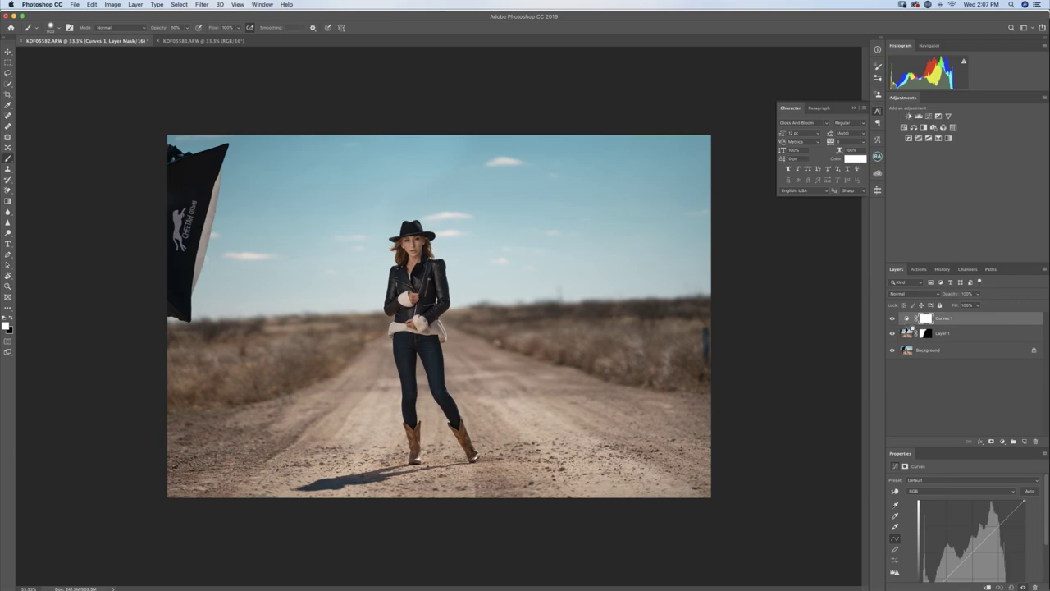
alt+click(916, 325)
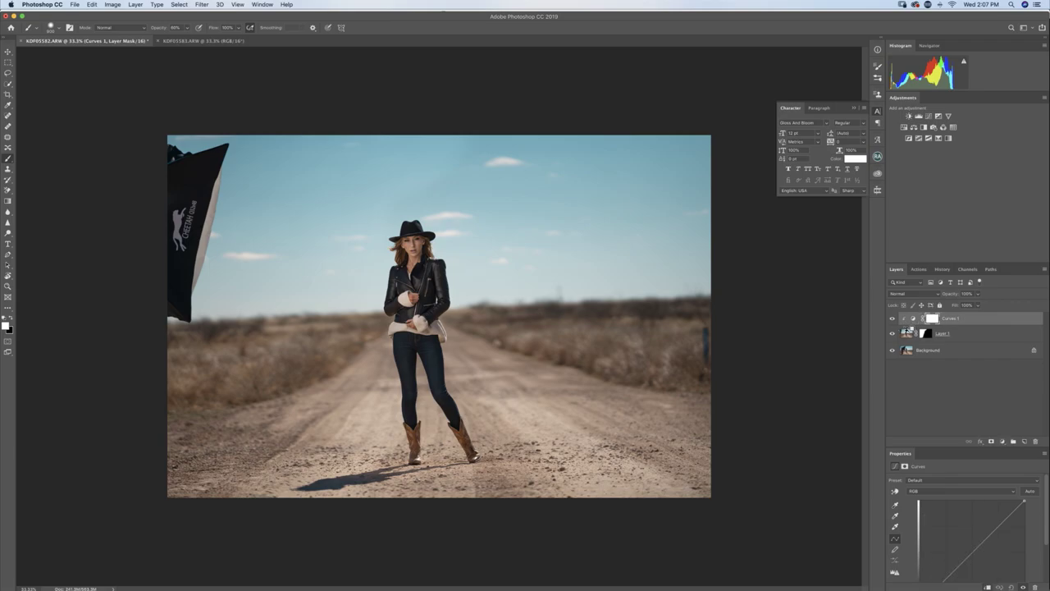
scroll(1026, 505, down, 2)
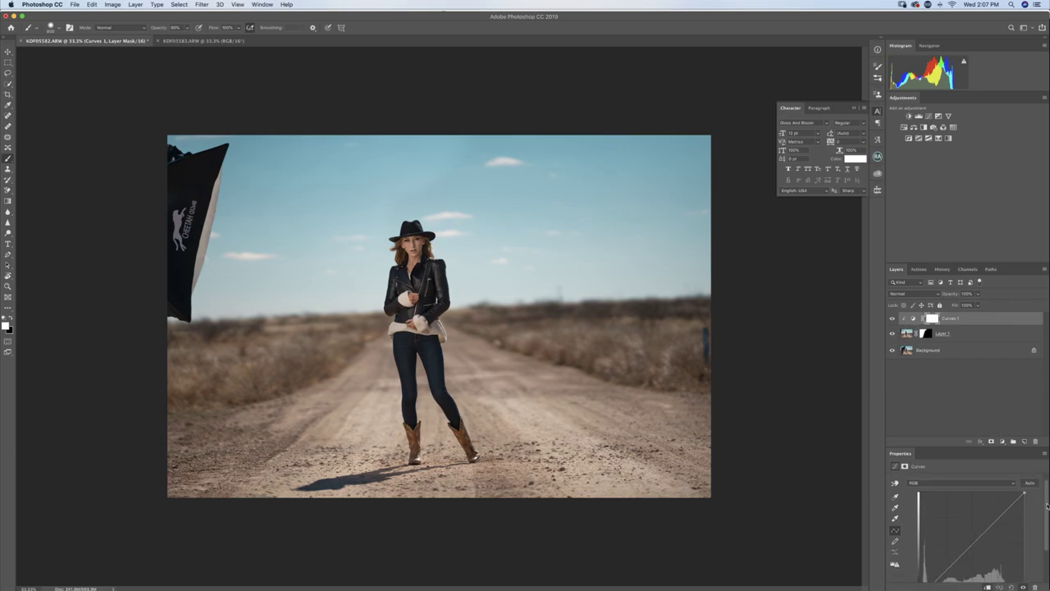
drag(996, 509, 991, 508)
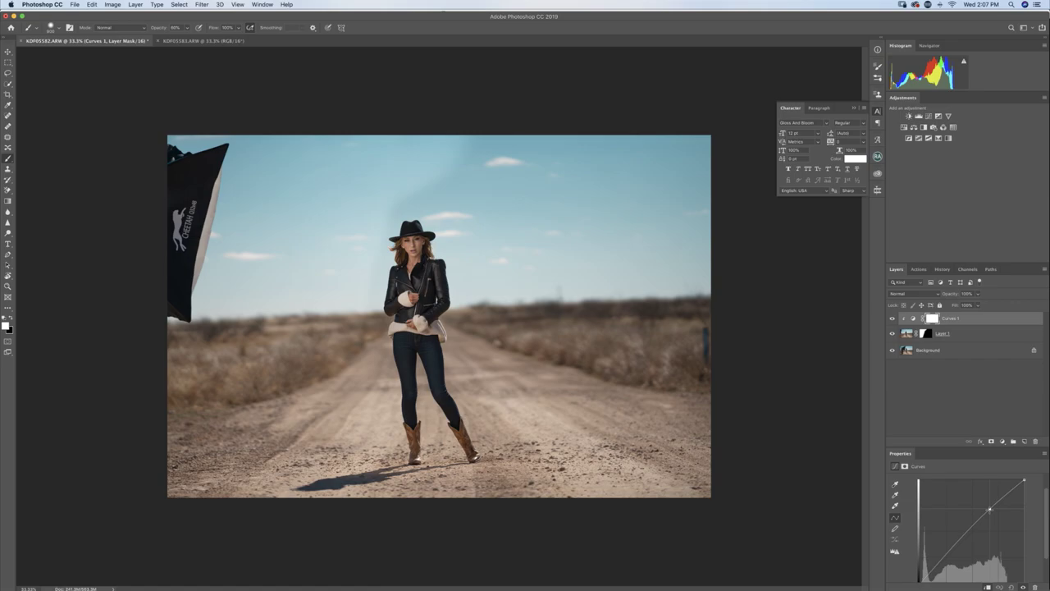
drag(989, 509, 993, 512)
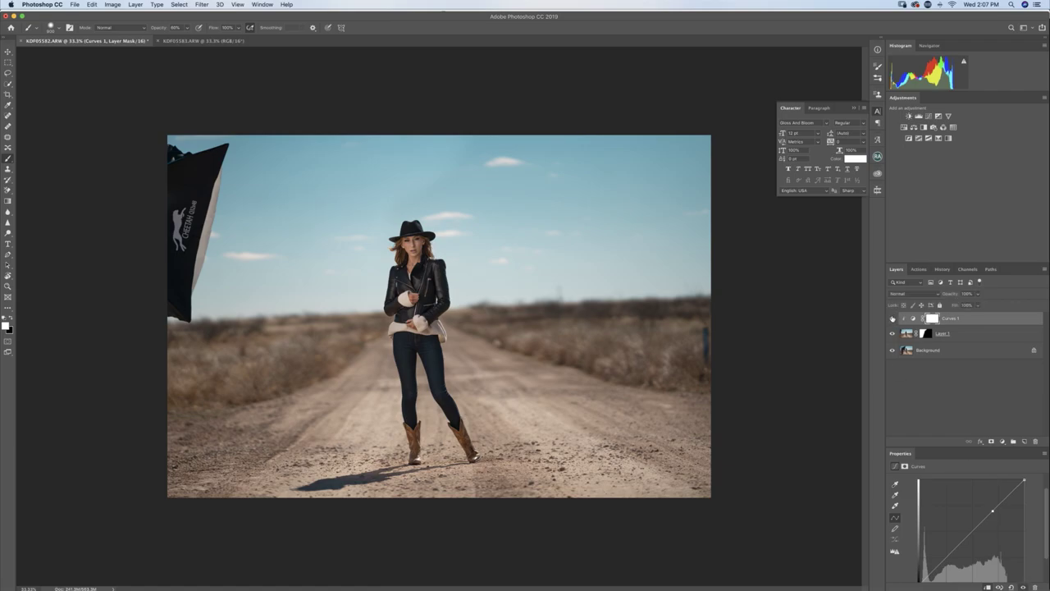
click(893, 319)
click(893, 318)
Stamp all visible layers into a new top layer and set the Clone Stamp's blend mode to Lighten
key(shift+alt+super+e)
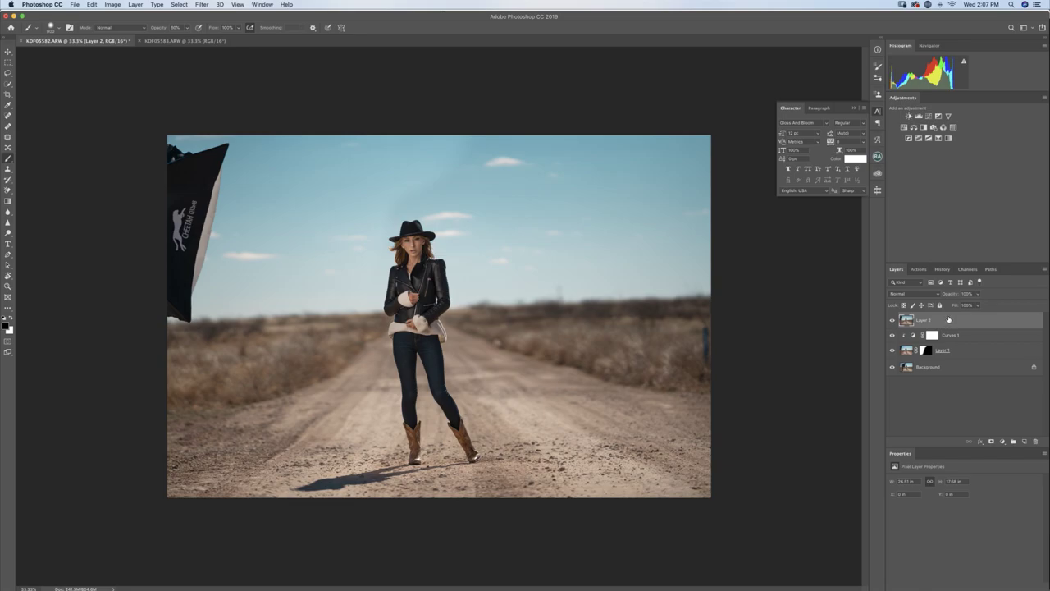
key(s)
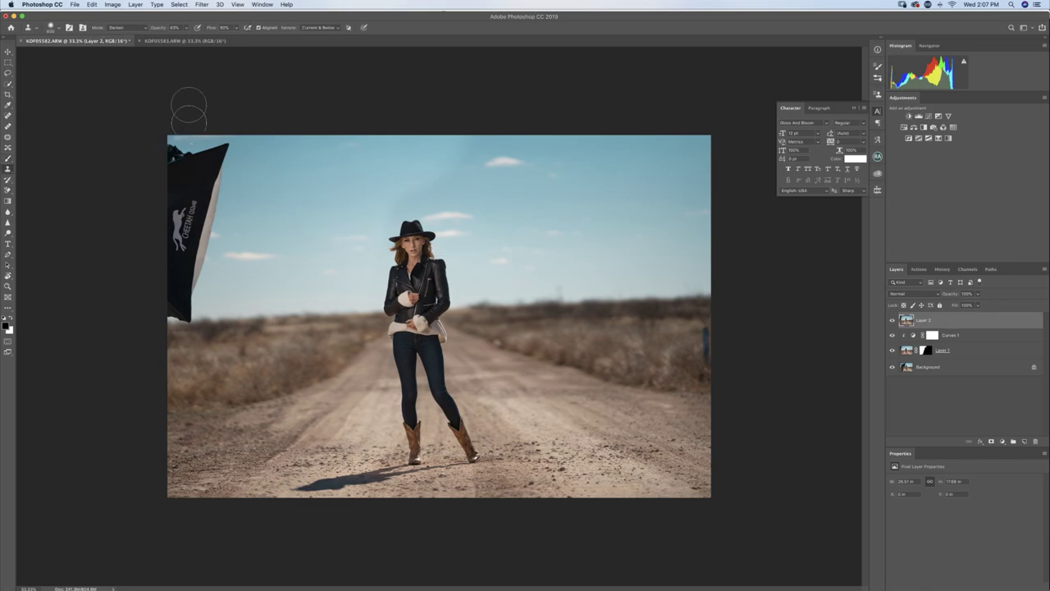
click(131, 28)
click(119, 28)
click(129, 29)
click(129, 28)
click(125, 27)
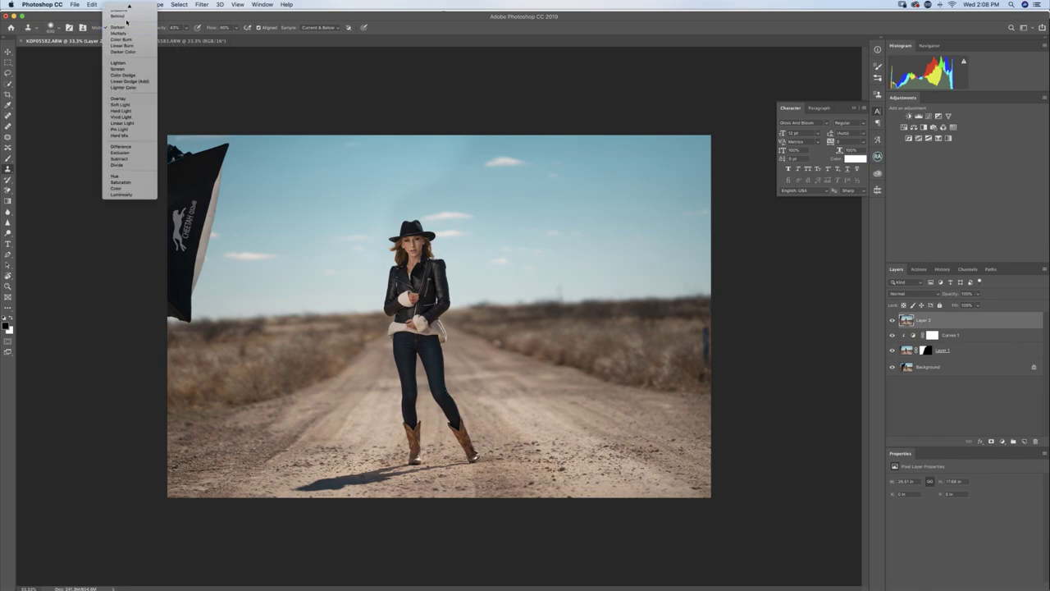
click(128, 66)
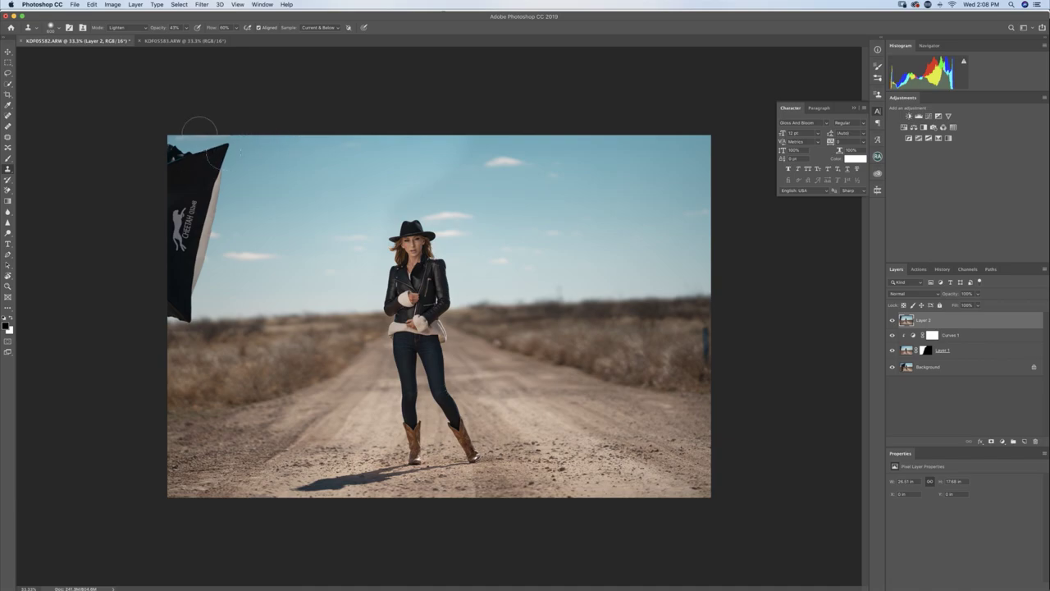
Clone nearby sky and horizon over the remaining softbox at the photo's left edge and even out the sky there
mouse_move(207, 158)
mouse_down()
mouse_move(243, 147)
mouse_move(221, 164)
mouse_move(238, 156)
mouse_move(232, 171)
mouse_move(188, 194)
mouse_move(217, 212)
mouse_move(192, 242)
mouse_move(215, 234)
mouse_move(199, 251)
mouse_move(188, 248)
mouse_move(174, 168)
mouse_move(197, 152)
mouse_move(162, 171)
mouse_move(168, 154)
mouse_move(190, 281)
mouse_move(177, 300)
mouse_move(158, 279)
mouse_move(181, 264)
mouse_move(159, 245)
mouse_move(164, 218)
mouse_move(206, 207)
mouse_move(250, 264)
mouse_move(253, 312)
mouse_move(160, 210)
mouse_move(171, 279)
mouse_move(170, 205)
mouse_up()
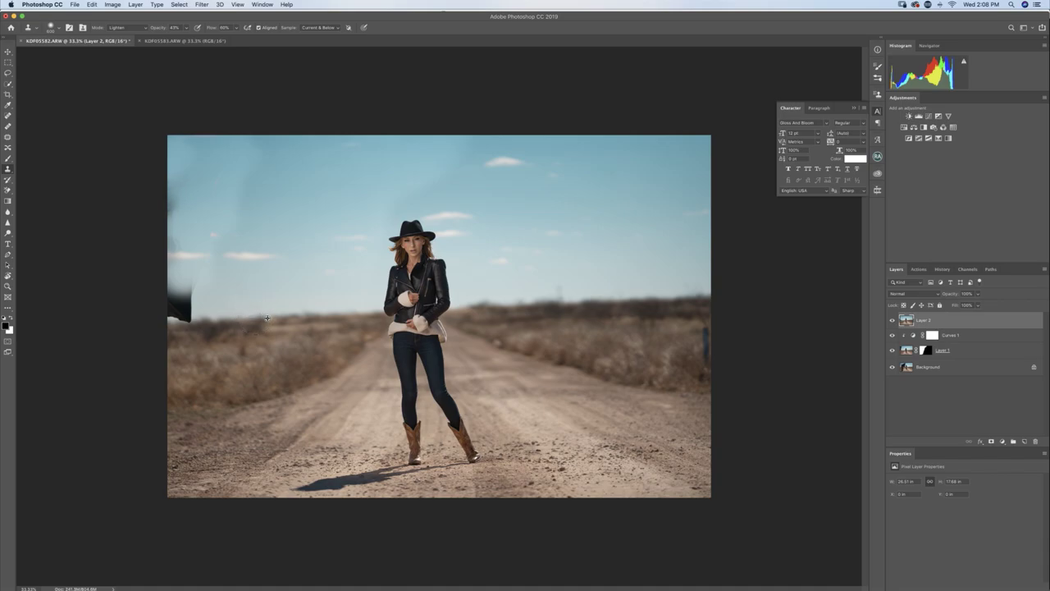
alt+click(268, 318)
mouse_move(181, 317)
mouse_down()
mouse_move(211, 313)
mouse_move(158, 321)
mouse_move(204, 300)
mouse_move(176, 303)
mouse_move(195, 293)
mouse_move(175, 310)
mouse_move(195, 289)
mouse_move(183, 292)
mouse_move(195, 265)
mouse_move(175, 264)
mouse_move(190, 263)
mouse_move(184, 248)
mouse_move(153, 262)
mouse_move(210, 222)
mouse_move(157, 228)
mouse_move(218, 179)
mouse_move(189, 176)
mouse_up()
mouse_move(197, 141)
mouse_down()
mouse_move(215, 196)
mouse_move(172, 225)
mouse_move(186, 241)
mouse_move(334, 219)
mouse_move(286, 199)
mouse_move(228, 221)
mouse_move(256, 190)
mouse_move(270, 208)
mouse_move(308, 210)
mouse_move(228, 213)
mouse_up()
alt+click(305, 188)
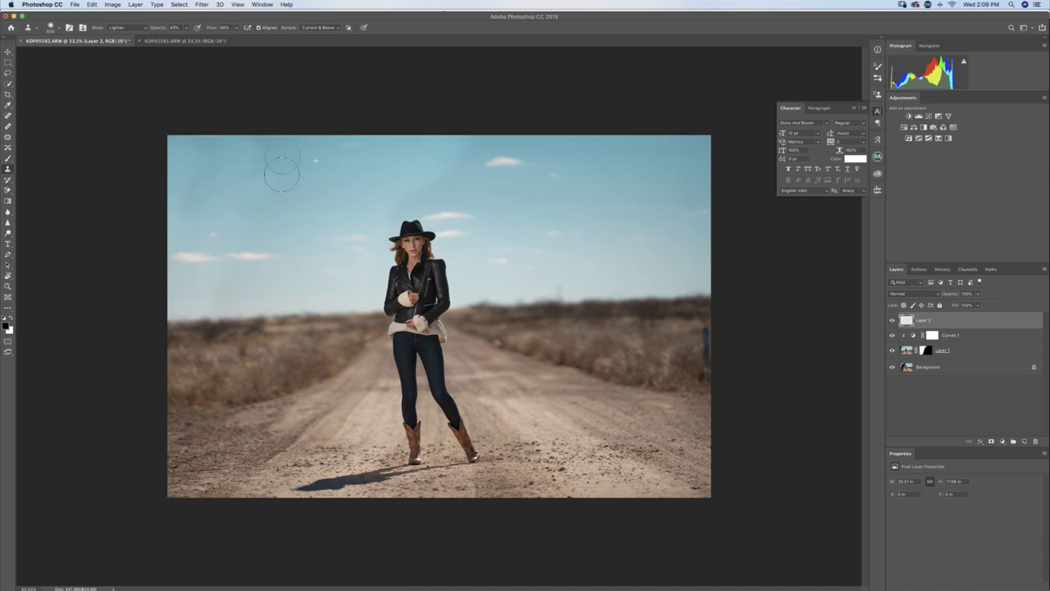
mouse_move(244, 178)
mouse_down()
mouse_move(210, 197)
mouse_move(315, 217)
mouse_move(288, 239)
mouse_move(293, 229)
mouse_up()
Smooth the blotchy cloned areas in the upper-left sky with the Patch tool, using cleaner sky as the source
key(j)
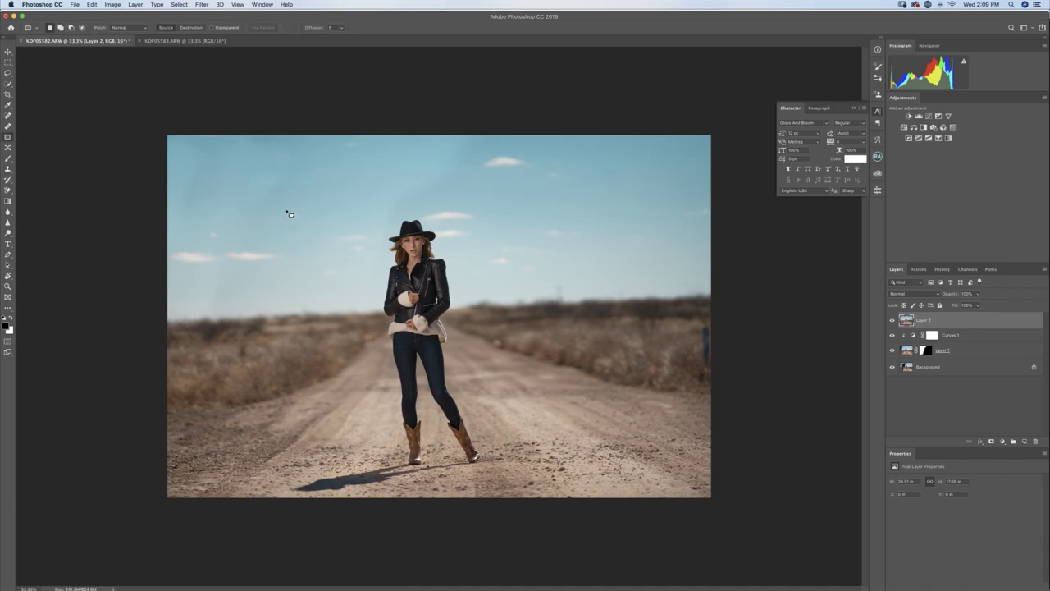
mouse_move(231, 165)
mouse_down()
mouse_move(182, 177)
mouse_move(202, 214)
mouse_up()
mouse_move(215, 202)
mouse_down()
mouse_move(234, 189)
mouse_move(256, 198)
mouse_move(201, 167)
mouse_move(202, 203)
mouse_up()
mouse_move(209, 190)
mouse_down()
mouse_move(235, 187)
mouse_move(195, 167)
mouse_move(186, 197)
mouse_up()
mouse_move(189, 189)
mouse_down()
mouse_move(206, 183)
mouse_move(232, 230)
mouse_move(281, 227)
mouse_move(287, 167)
mouse_move(268, 209)
mouse_up()
drag(267, 198, 312, 198)
click(269, 220)
mouse_move(235, 153)
mouse_down()
mouse_move(166, 159)
mouse_move(263, 158)
mouse_move(272, 181)
mouse_up()
click(230, 199)
mouse_move(171, 146)
mouse_down()
mouse_move(202, 123)
mouse_move(189, 141)
mouse_move(309, 139)
mouse_up()
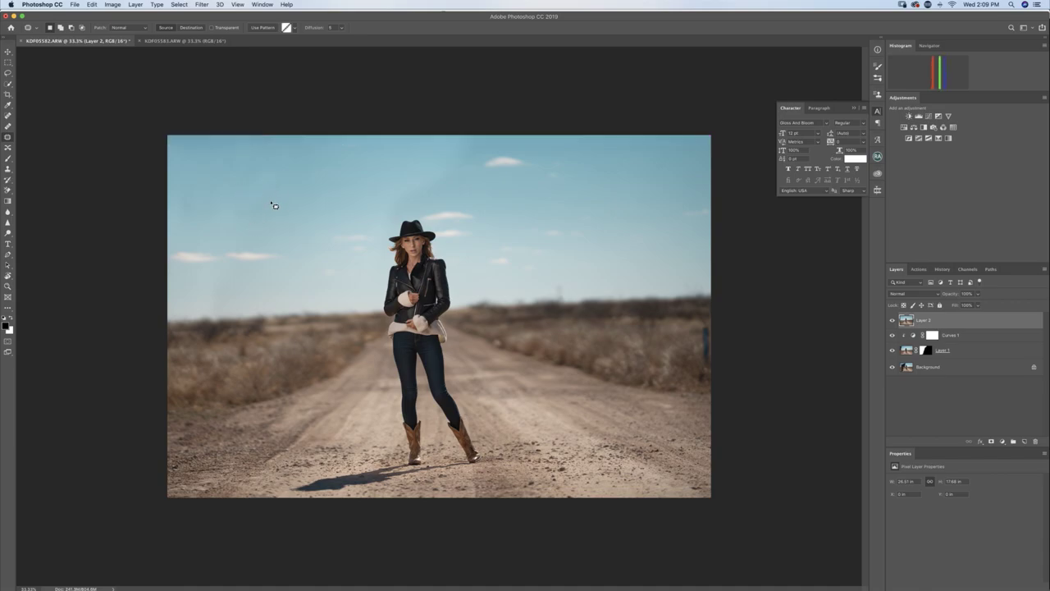
Patch the uneven sky tones in the left sky and just above the woman's hat, using cleaner sky as the source
mouse_move(270, 196)
mouse_down()
mouse_move(278, 166)
mouse_move(262, 202)
mouse_move(301, 196)
mouse_up()
key(super+d)
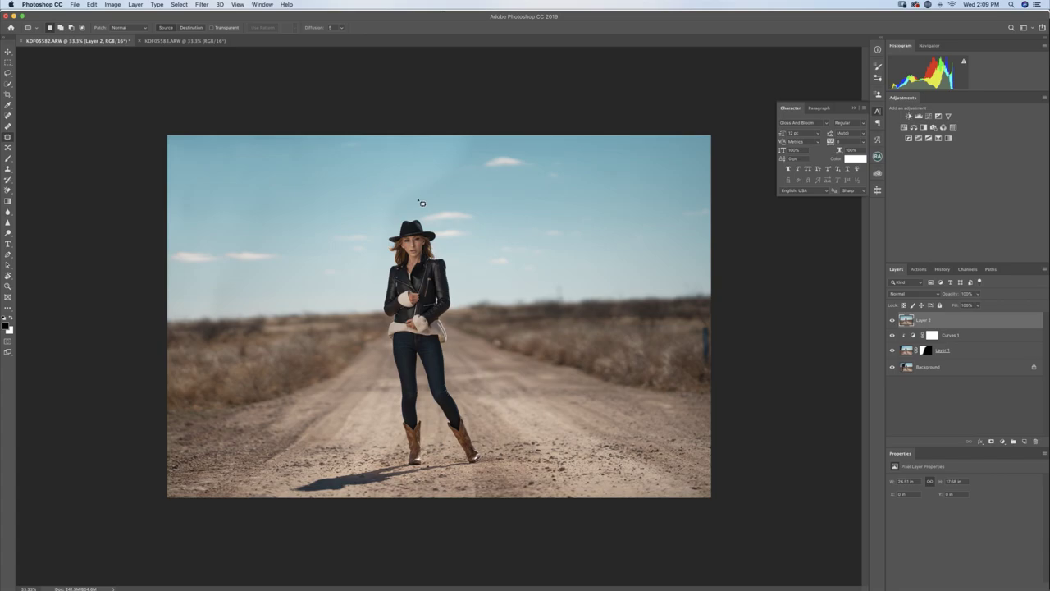
mouse_move(472, 160)
mouse_down()
mouse_move(429, 178)
mouse_move(416, 197)
mouse_up()
drag(426, 183, 377, 197)
key(super+d)
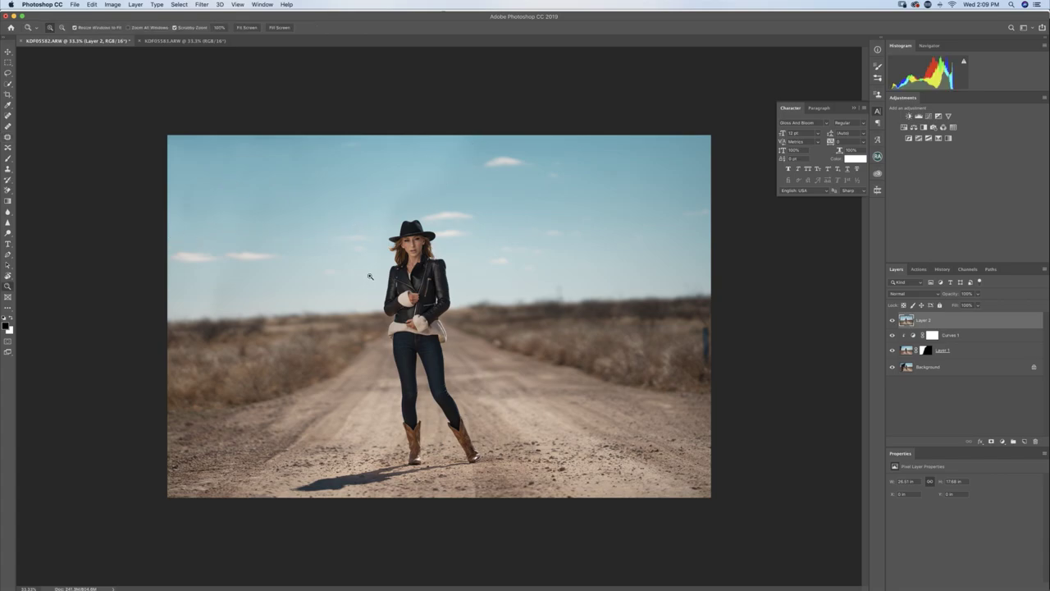
Patch the remaining blotchy area in the far upper-left sky while viewing the whole photo at a smaller size
key(super+0)
drag(406, 289, 352, 285)
key(j)
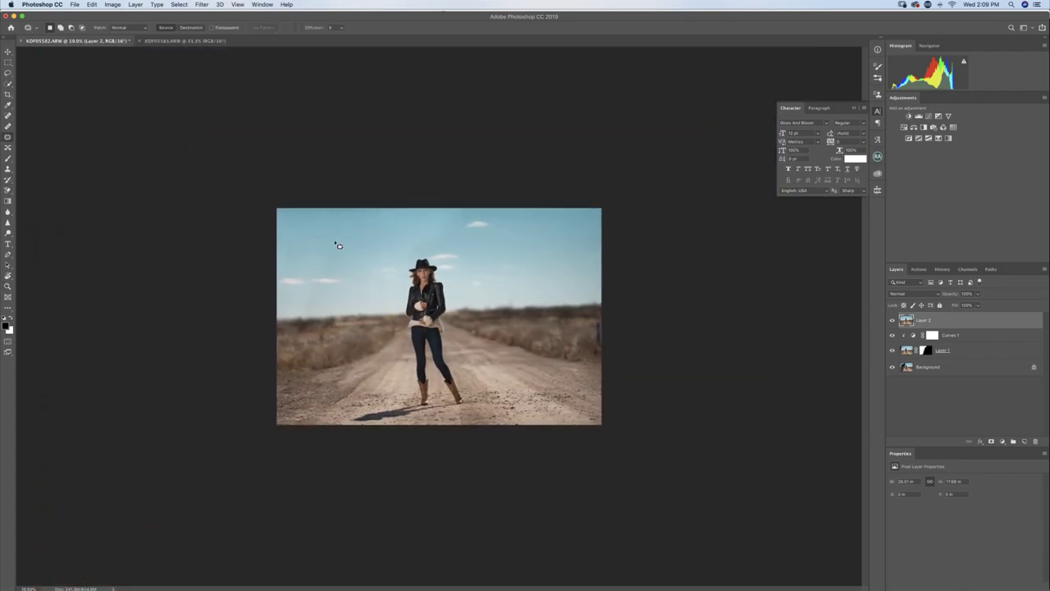
mouse_move(300, 264)
mouse_down()
mouse_move(287, 233)
mouse_move(286, 264)
mouse_move(300, 251)
mouse_move(328, 254)
mouse_move(306, 228)
mouse_up()
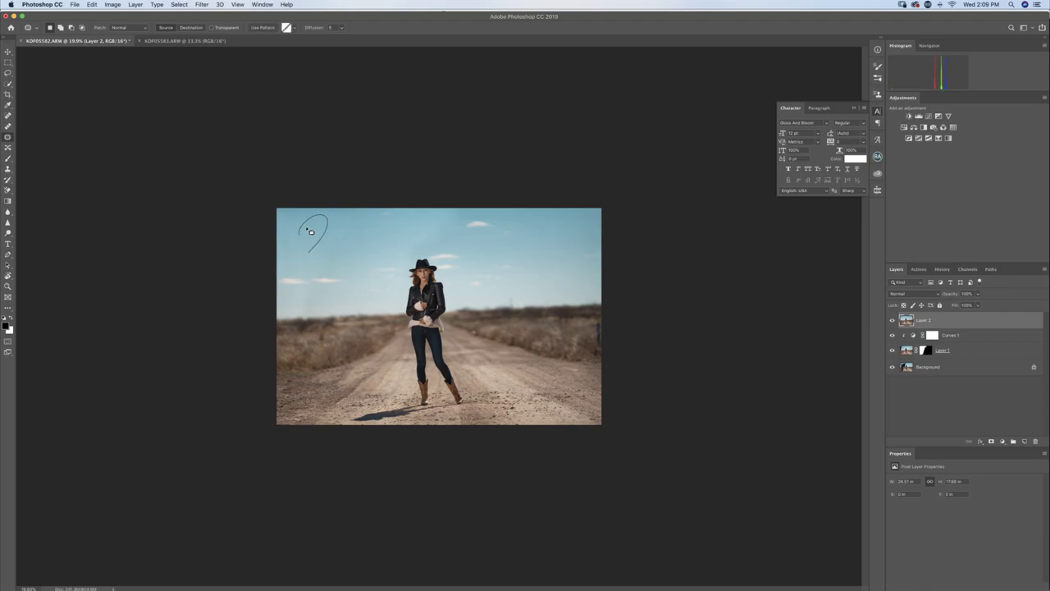
key(super+d)
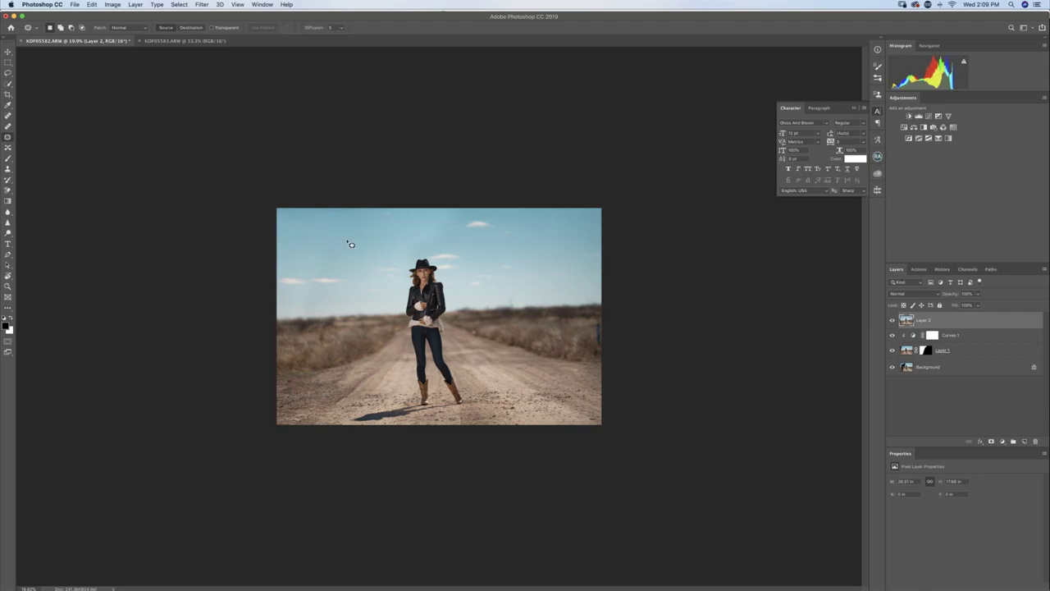
Group Layer 2, the Curves adjustment and Layer 1 together above the Background
key(c)
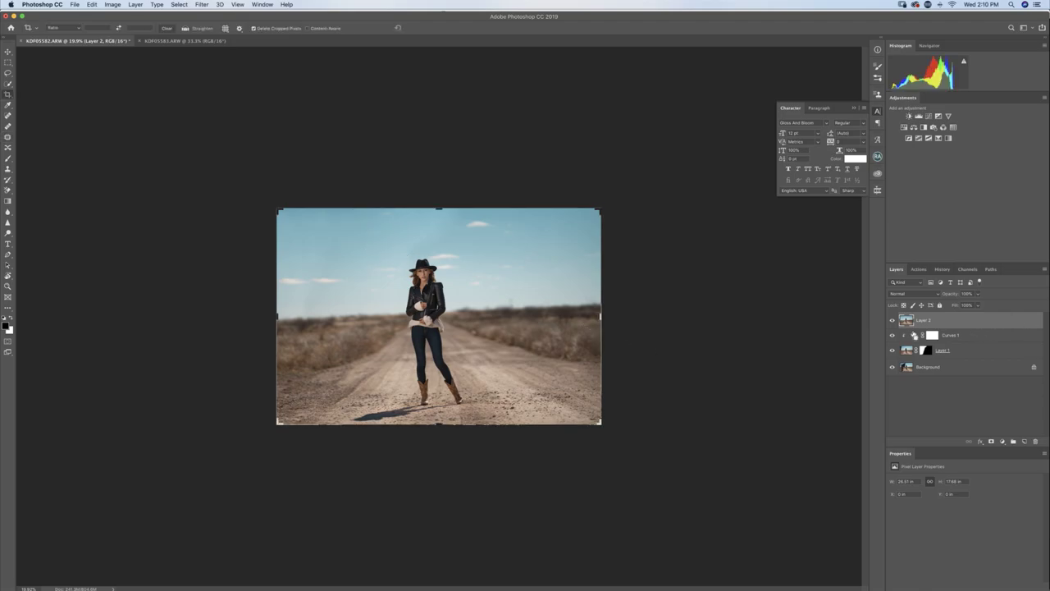
shift+click(979, 349)
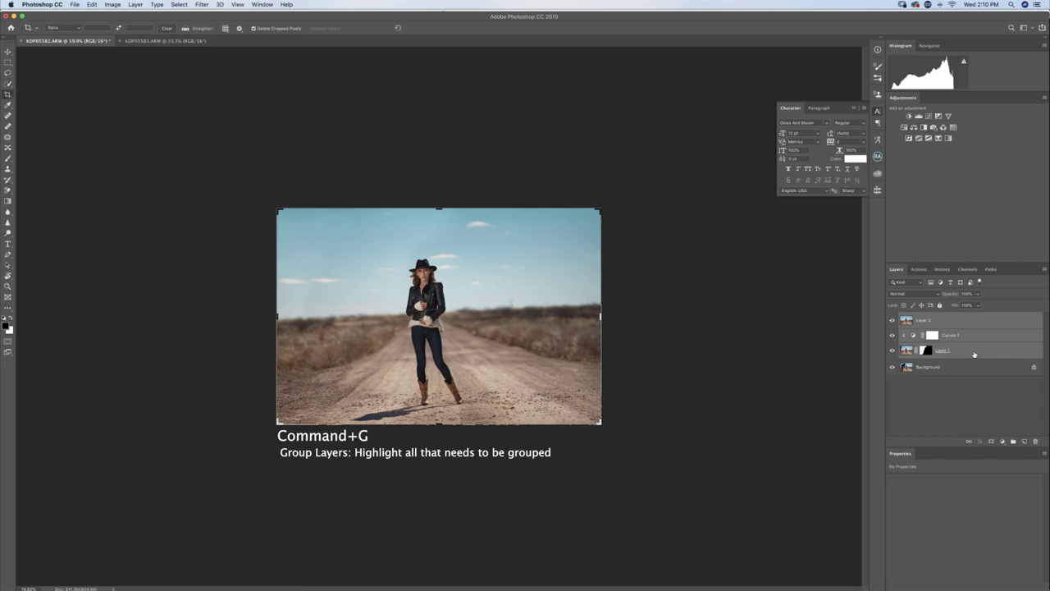
key(super+g)
Compare the retouched composite with the original photo by toggling the group's visibility, at overview size and enlarged
click(893, 316)
click(892, 317)
click(892, 318)
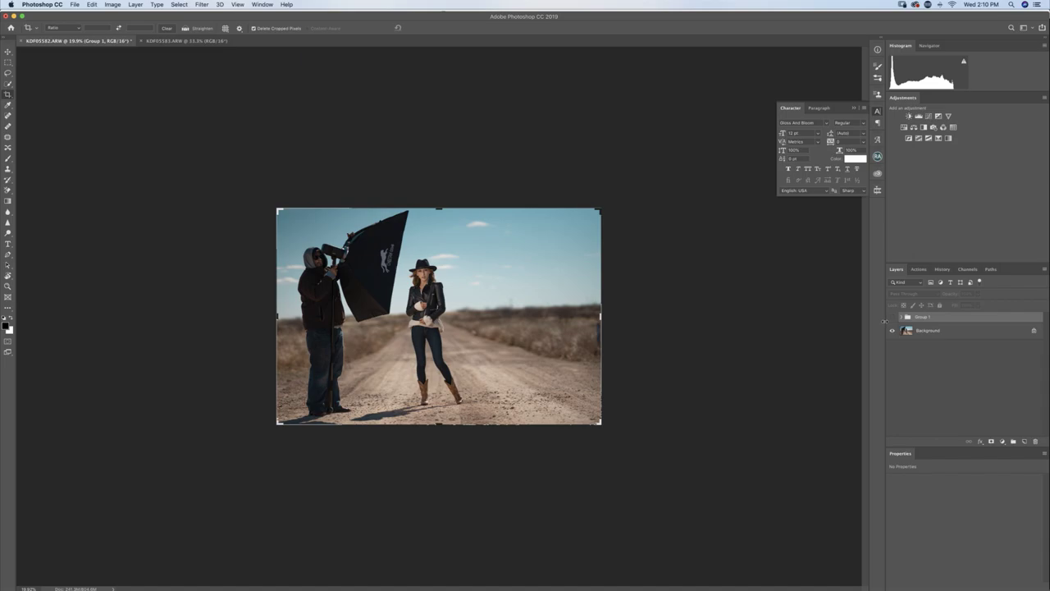
click(893, 317)
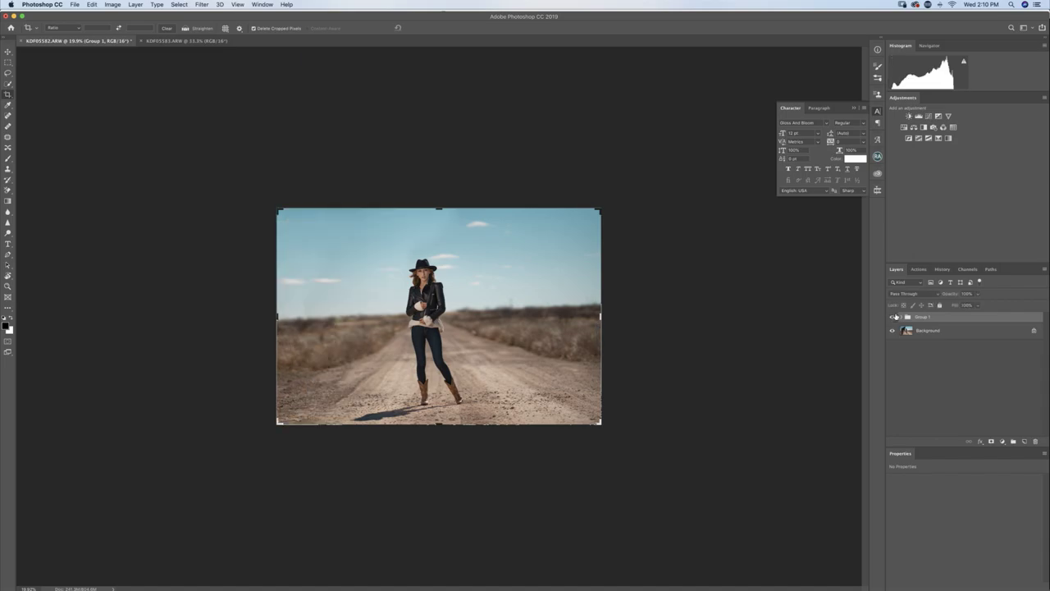
key(z)
drag(422, 341, 456, 331)
key(c)
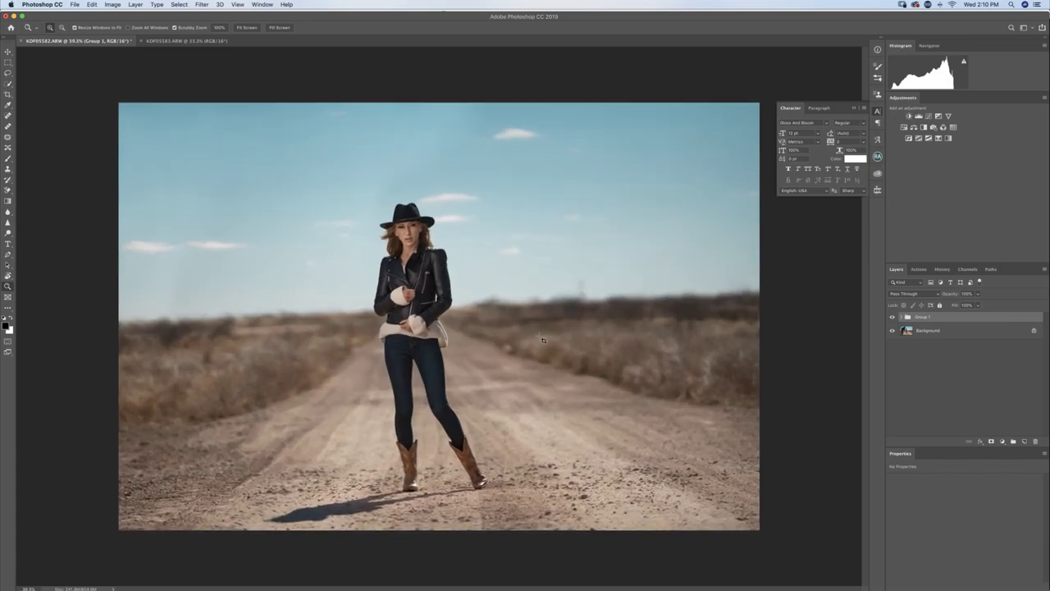
click(893, 318)
click(892, 317)
click(894, 317)
click(895, 317)
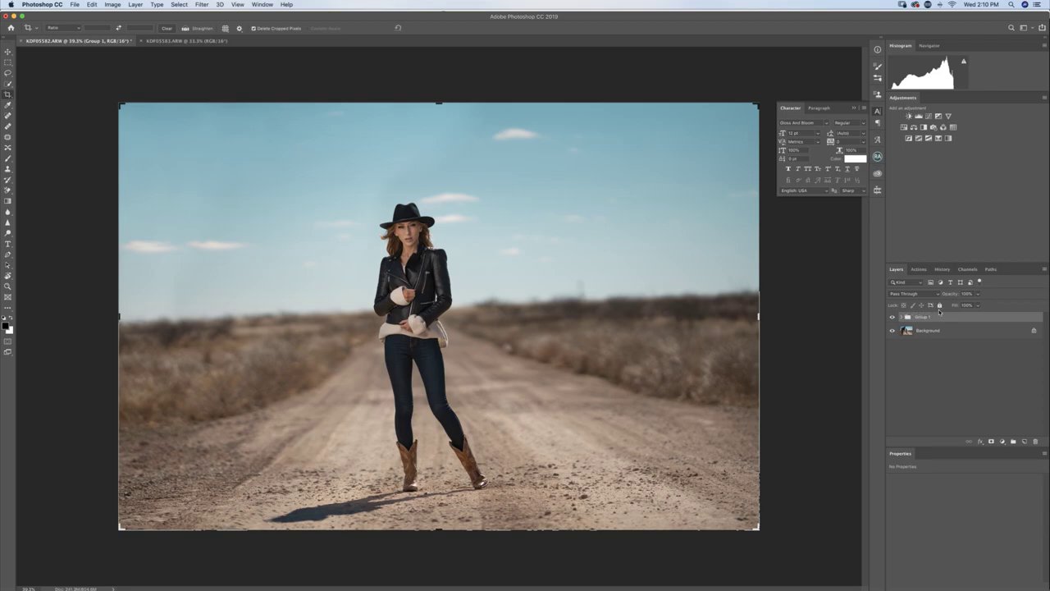
Crop the photo slightly tighter on all four sides, trimming the most from the right edge
drag(119, 316, 128, 316)
drag(437, 103, 438, 115)
drag(755, 313, 737, 310)
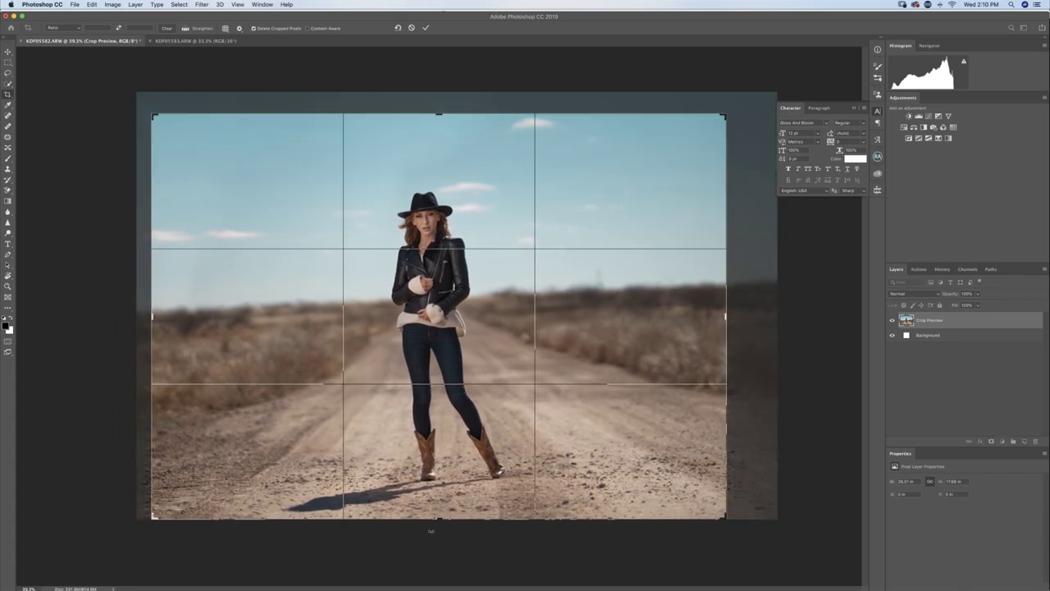
drag(438, 520, 439, 515)
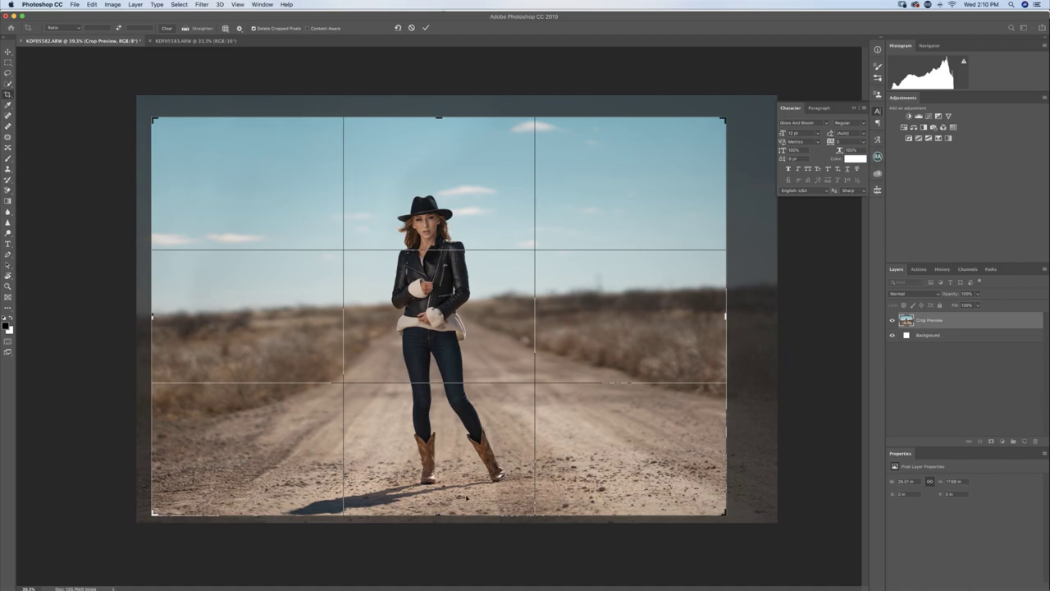
key(Return)
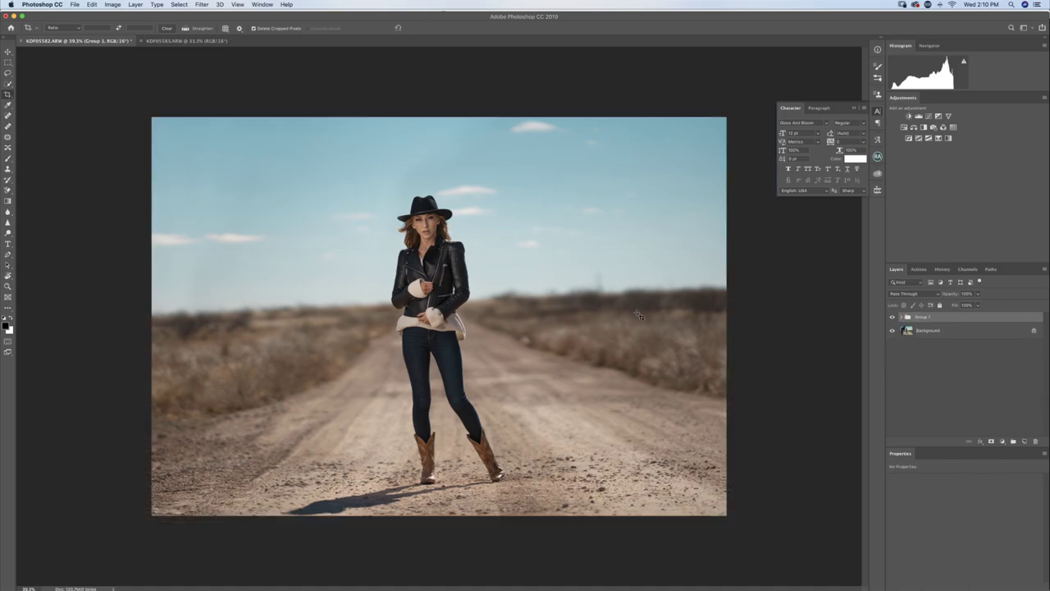
Examine the cropped composite up close and compare it with the original by toggling the group's visibility
key(z)
drag(507, 330, 516, 326)
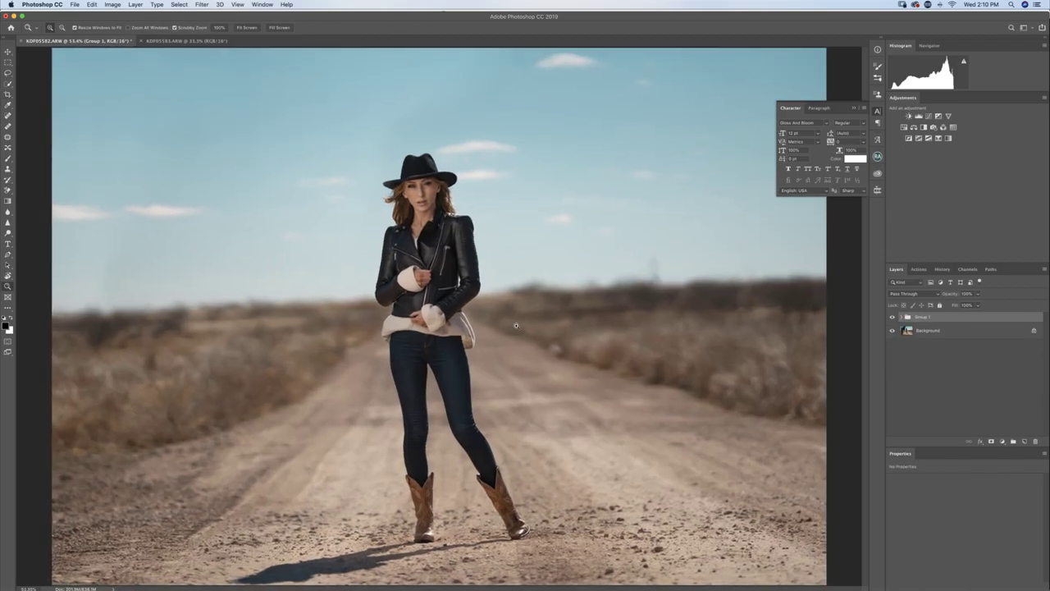
key(super+0)
key(c)
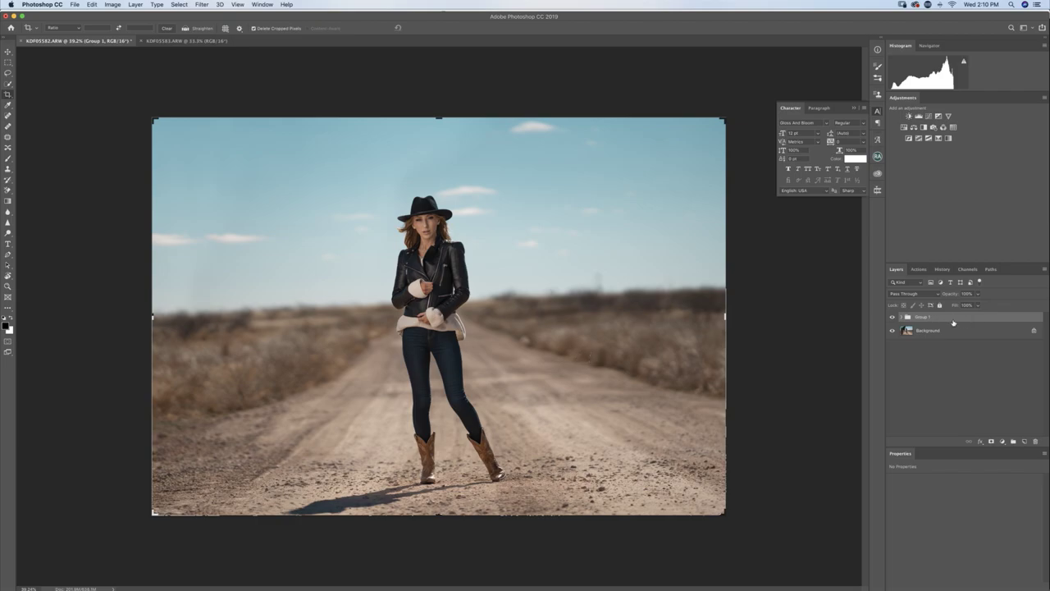
click(893, 317)
click(892, 316)
click(893, 317)
click(892, 317)
key(z)
mouse_move(505, 316)
mouse_down()
mouse_move(520, 312)
mouse_move(509, 318)
mouse_up()
alt+click(508, 318)
key(c)
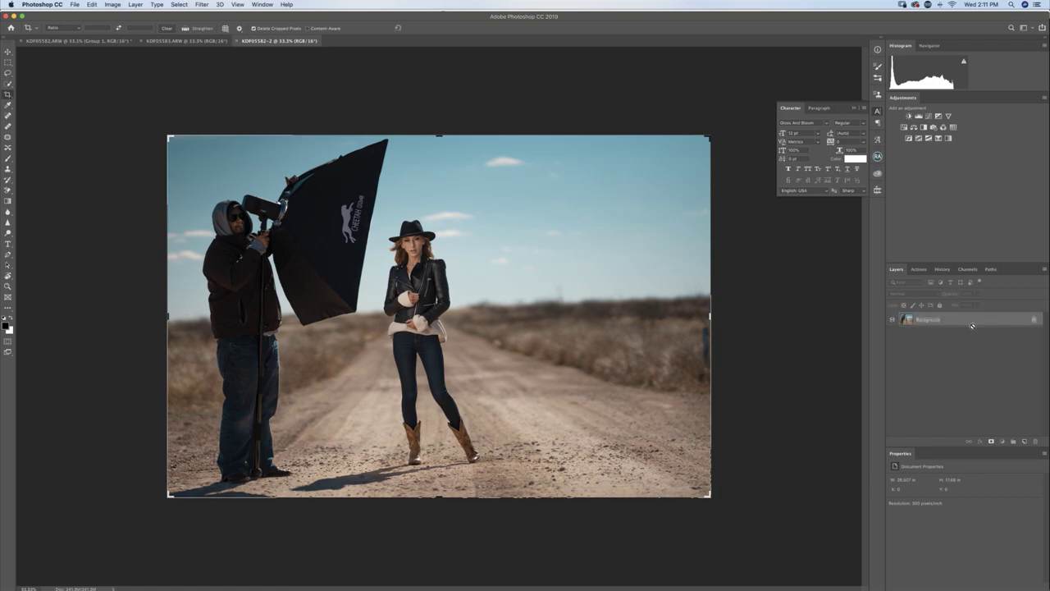
Duplicate the Background in KDF05582-2, then copy a full-height rectangle from the woman's right side to the photo's edge onto a new layer
drag(936, 320, 1025, 443)
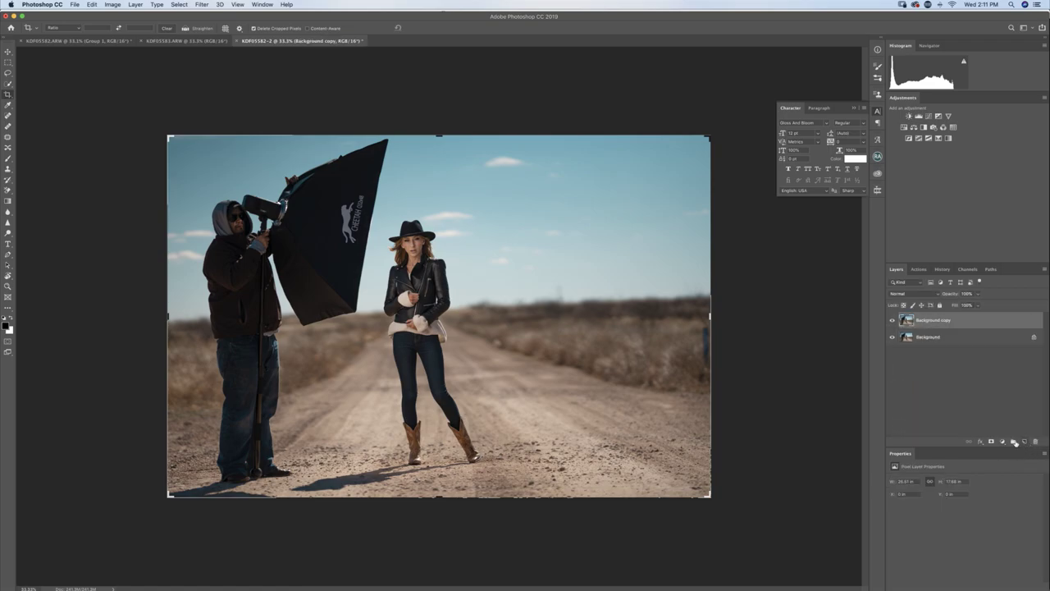
click(7, 51)
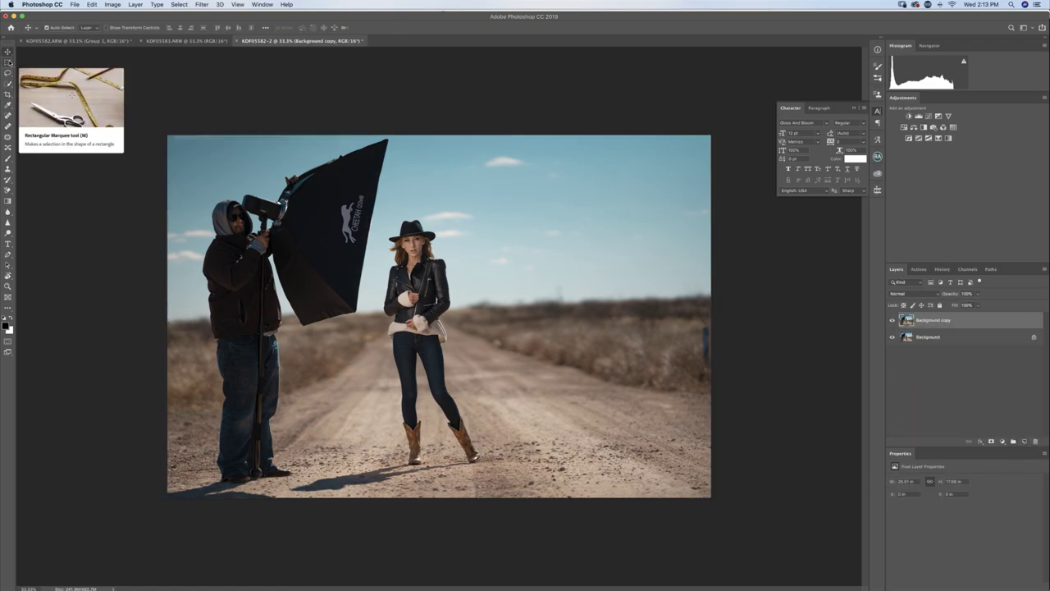
click(7, 62)
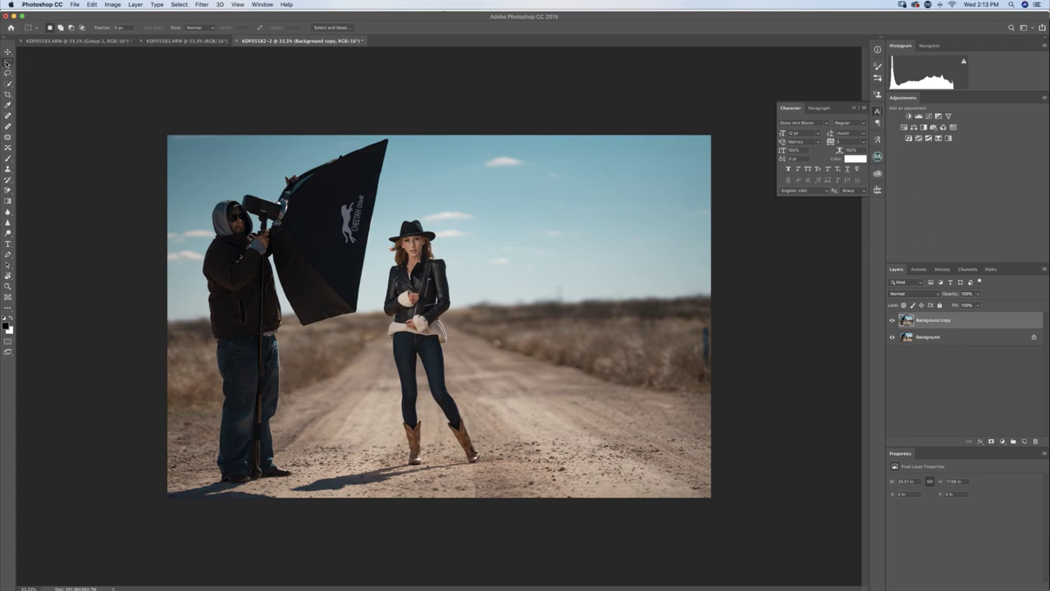
drag(463, 135, 750, 512)
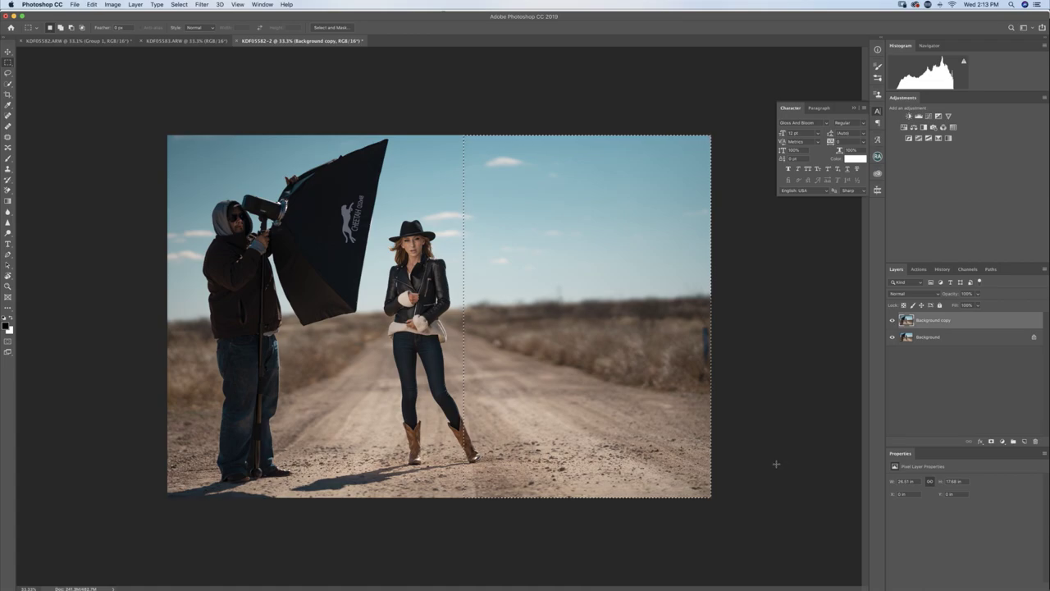
key(super+t)
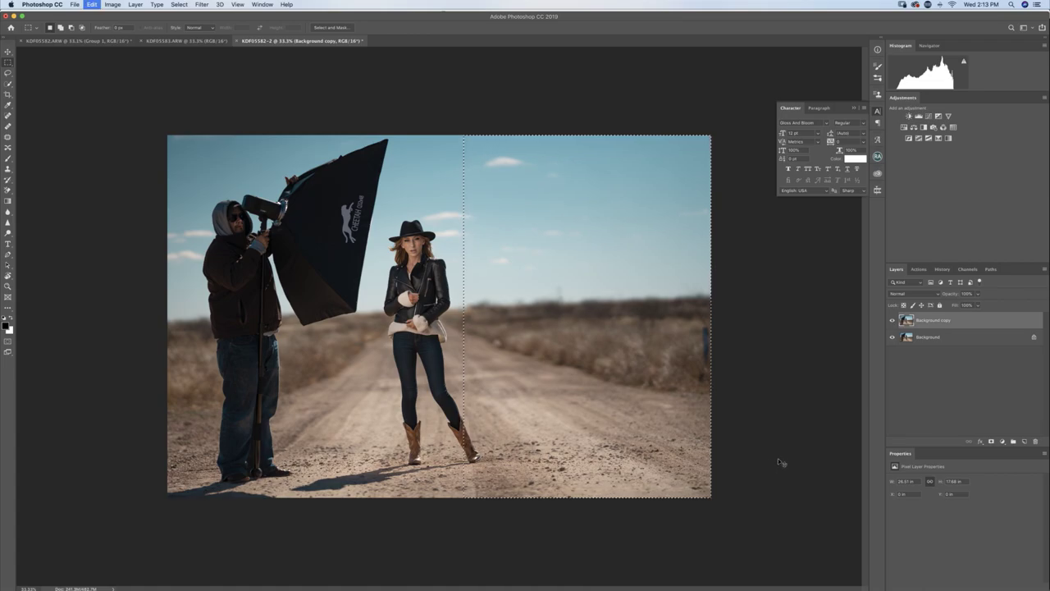
key(super+v)
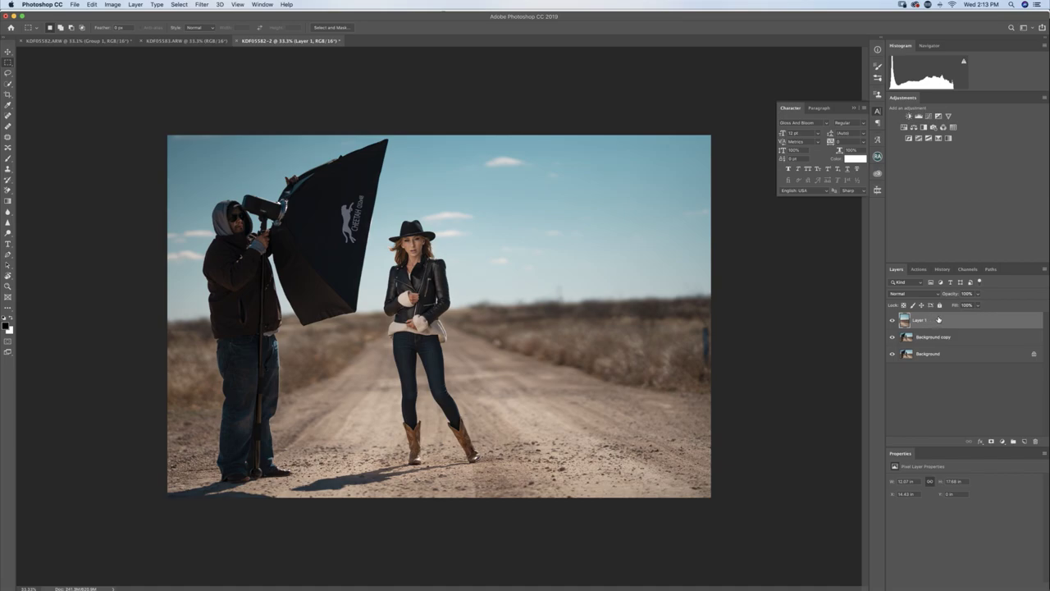
Move the copied background piece over the assistant and softbox on the photo's left side and flip it horizontally
key(v)
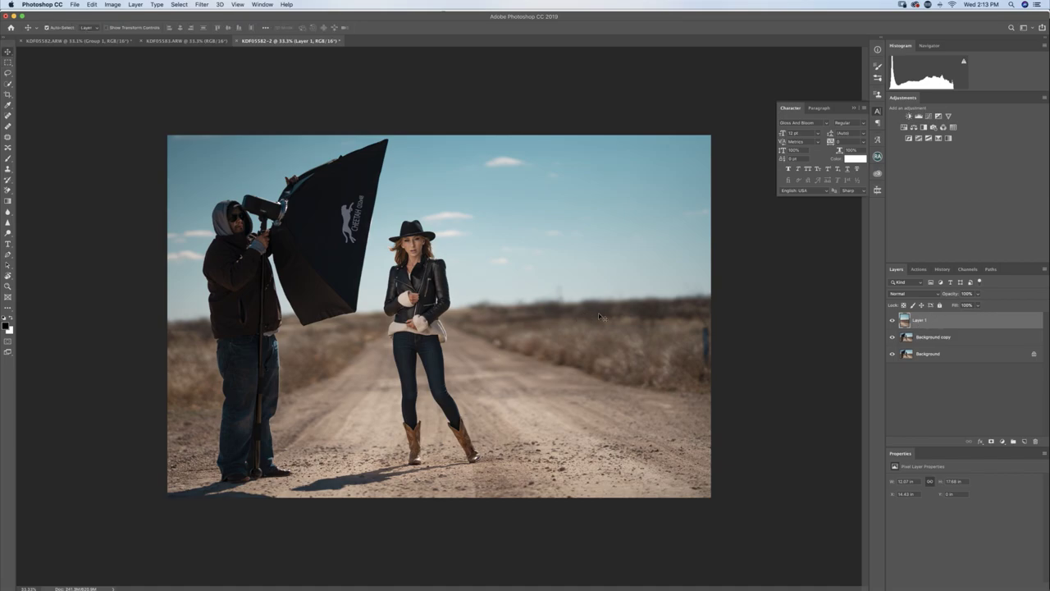
drag(612, 322, 307, 328)
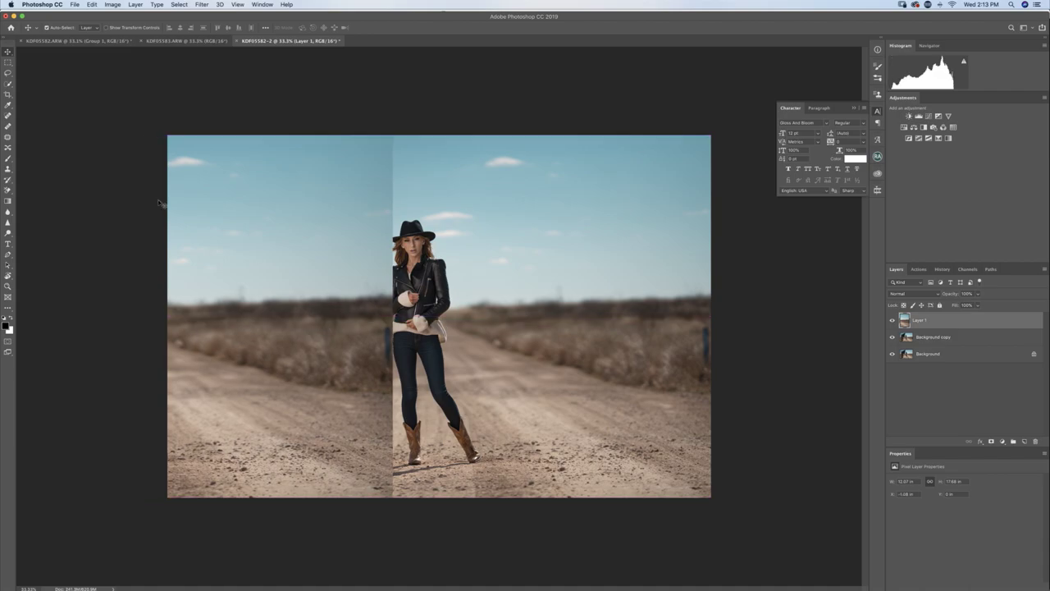
click(74, 4)
click(75, 4)
click(92, 4)
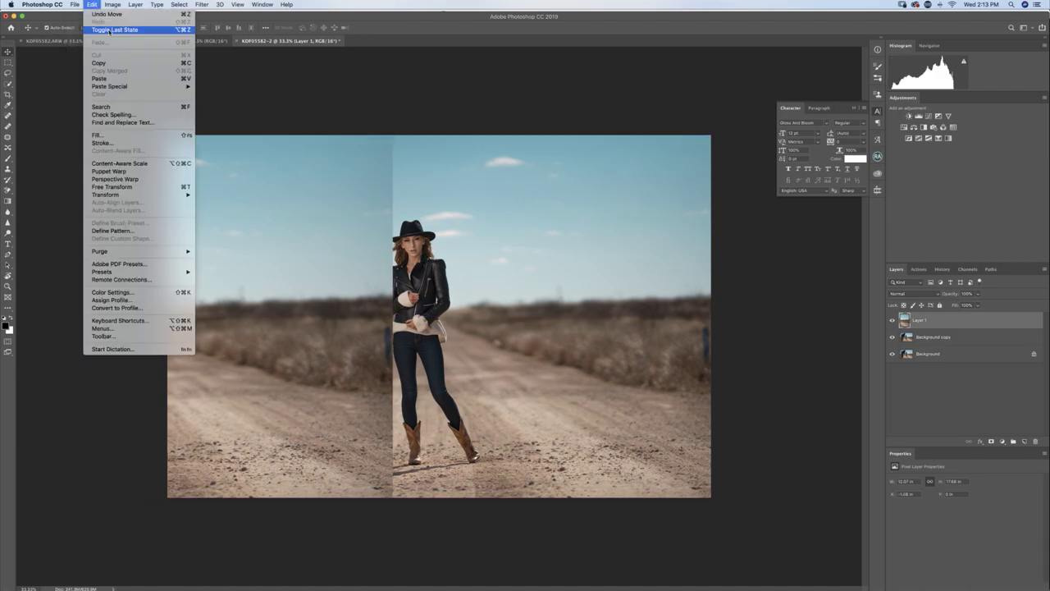
mouse_move(115, 196)
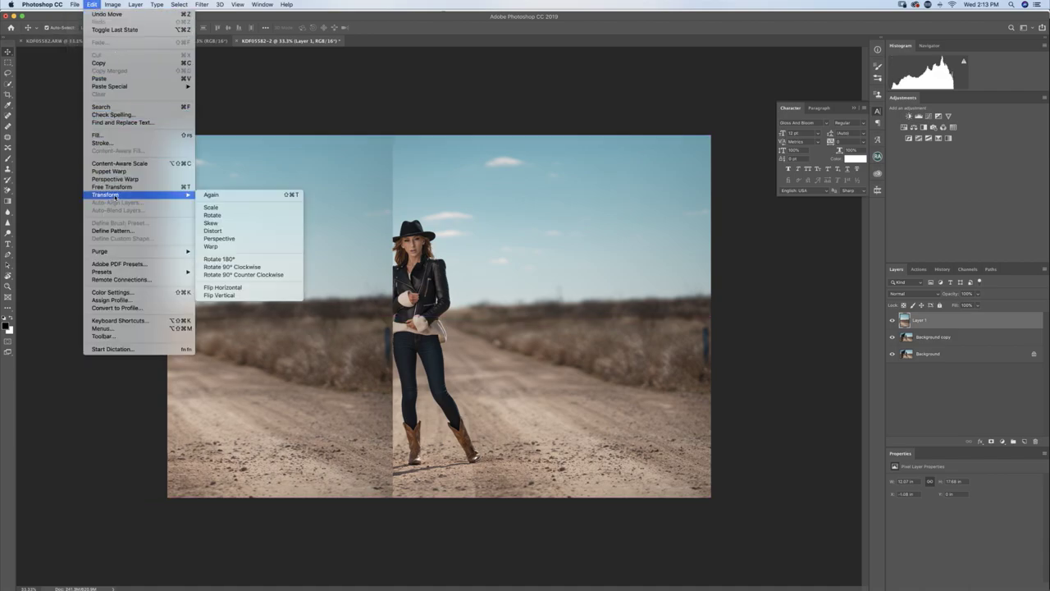
click(238, 288)
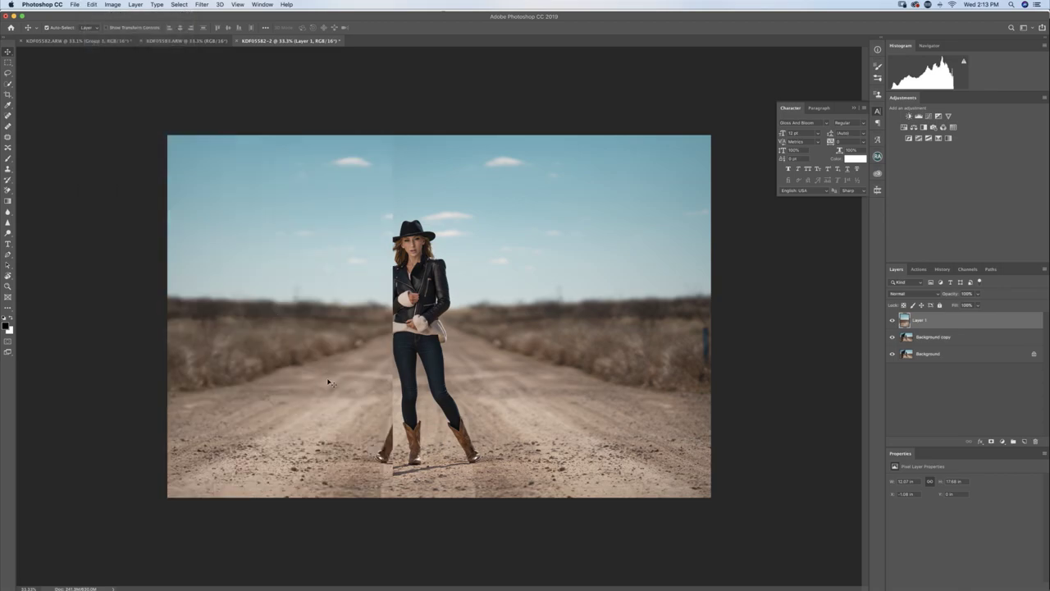
Shift the flipped piece slightly left and scale it up to about 101% so it covers the photo's top edge
mouse_move(330, 387)
mouse_down()
mouse_move(306, 386)
mouse_move(323, 387)
mouse_up()
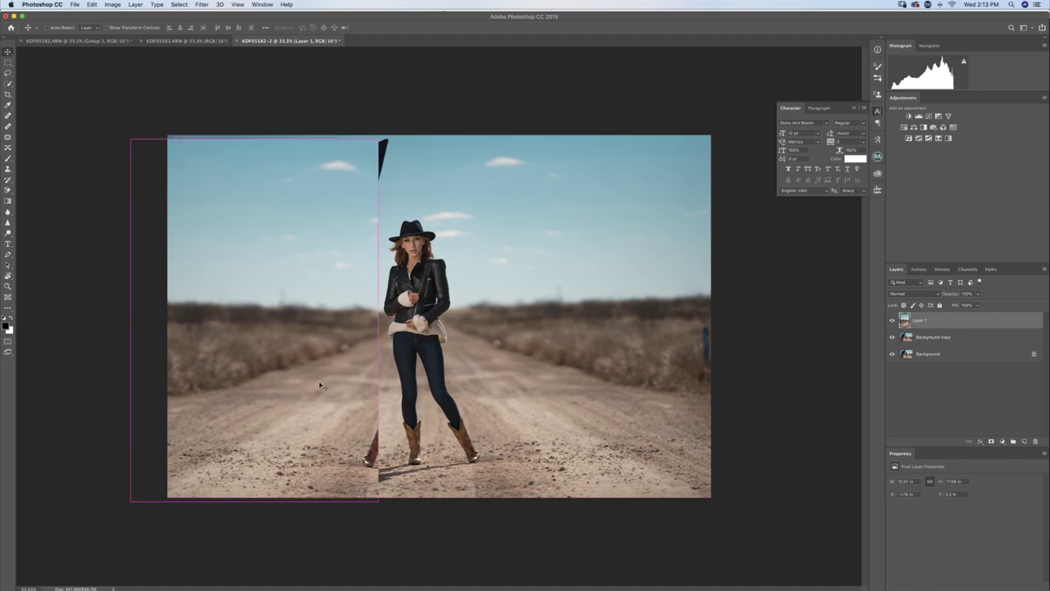
key(super+t)
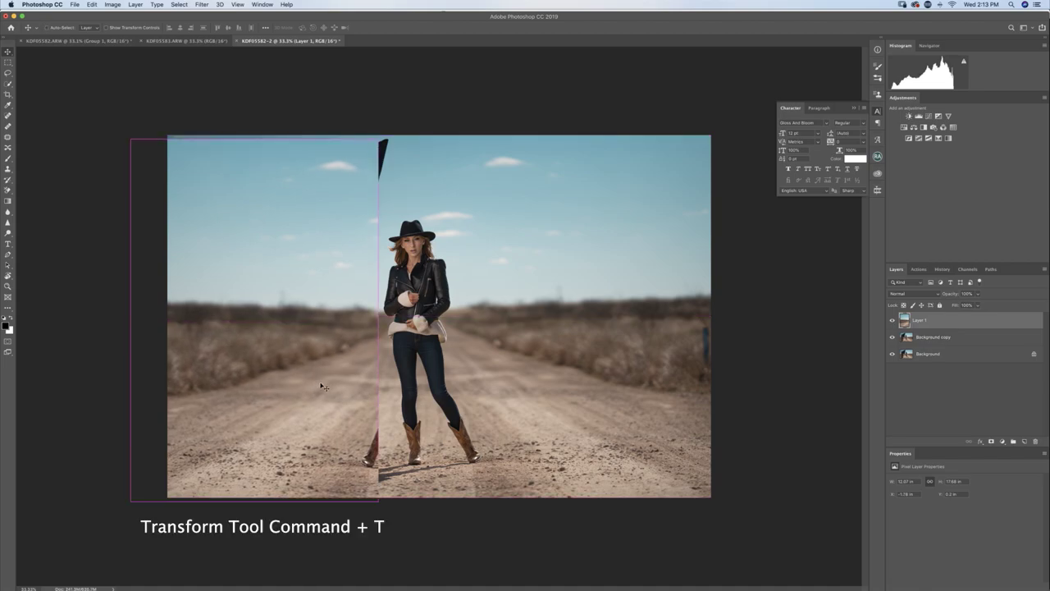
drag(378, 139, 384, 130)
drag(385, 316, 382, 316)
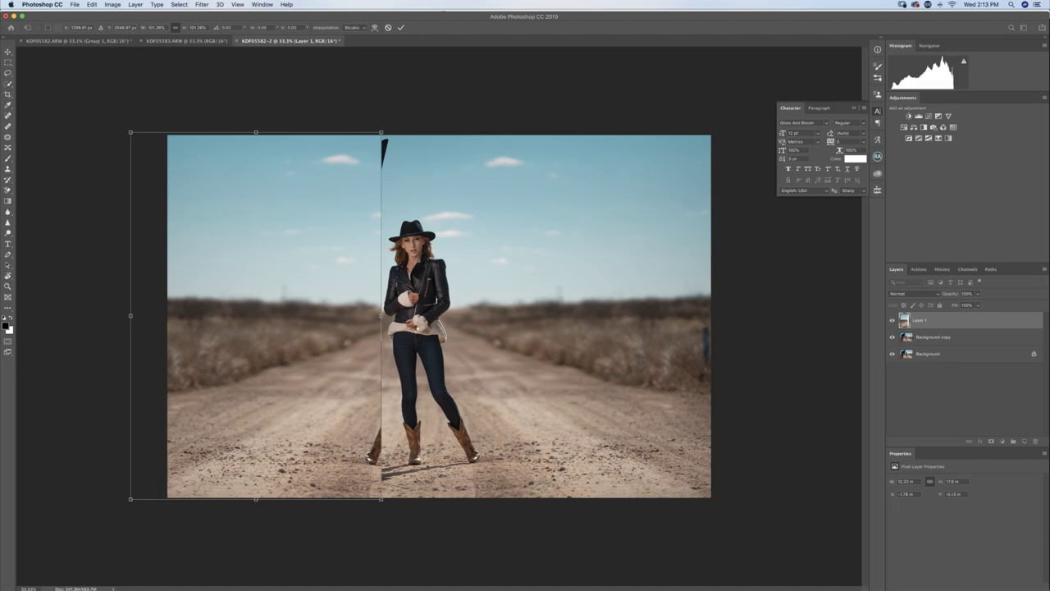
key(Return)
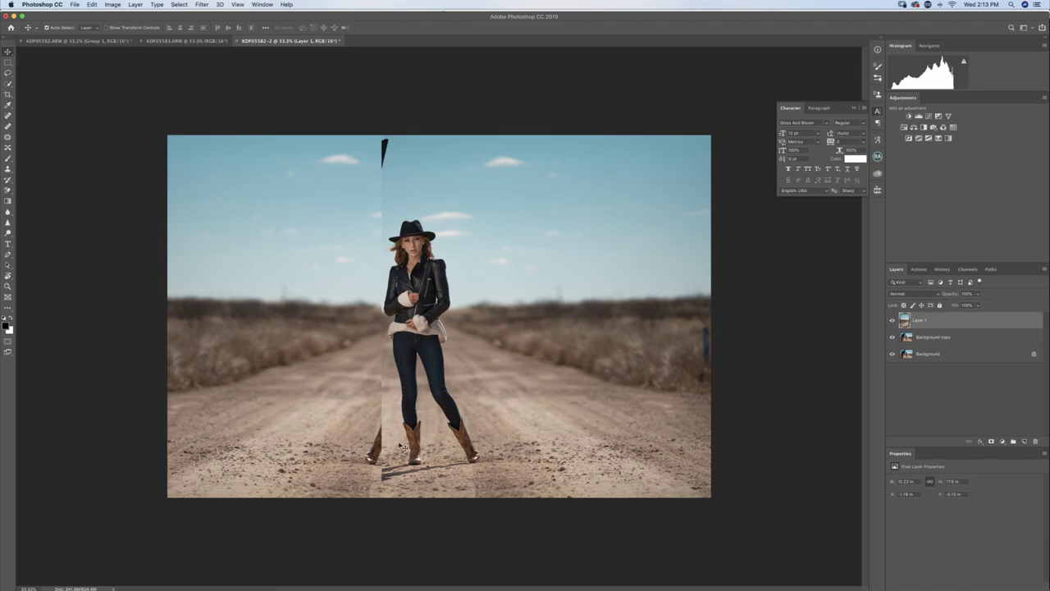
Add a layer mask to Layer 1 and paint black with a soft brush to restore the woman's shadow on the road
click(991, 441)
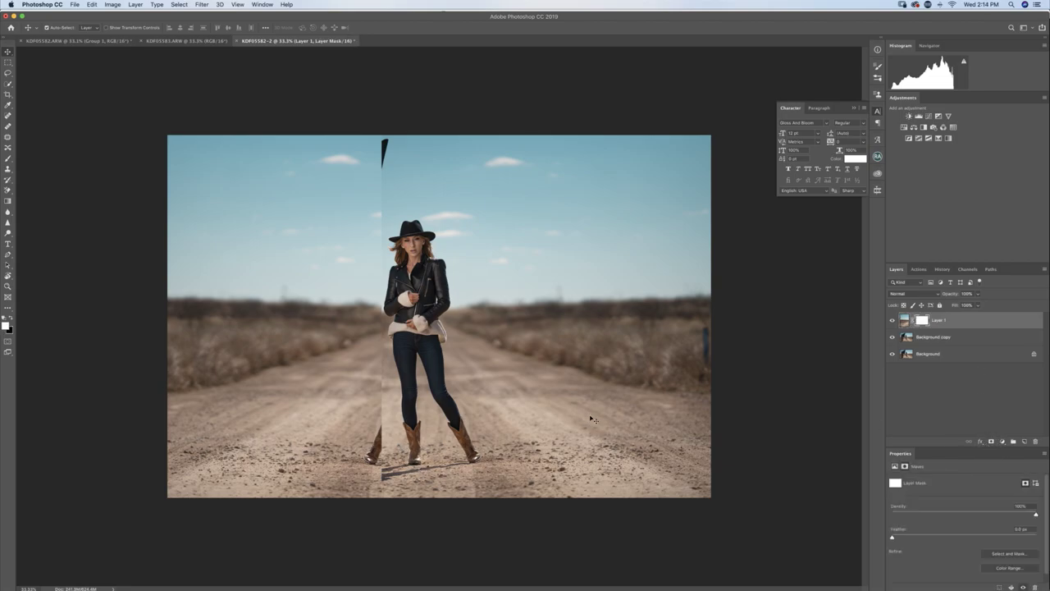
key(b)
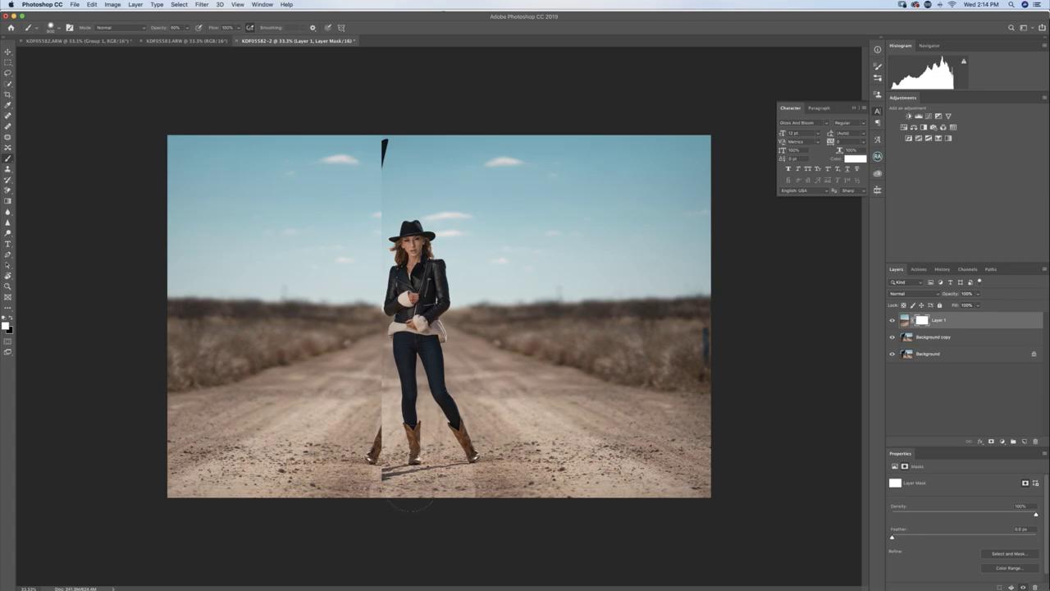
key(x)
mouse_move(382, 482)
mouse_down()
mouse_move(310, 496)
mouse_move(336, 499)
mouse_move(319, 498)
mouse_move(331, 488)
mouse_move(293, 501)
mouse_move(354, 479)
mouse_up()
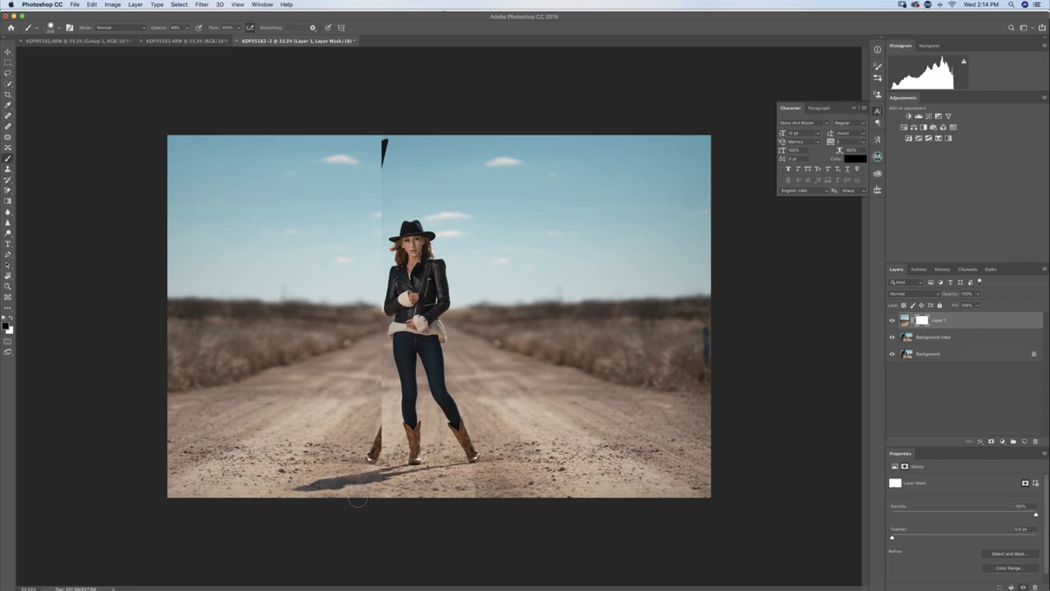
Mask out the mirrored extra boot on Layer 1 beside the woman's feet, and reduce the brush size
drag(375, 447, 377, 433)
key(bracketleft)
key(bracketleft)
key(bracketleft)
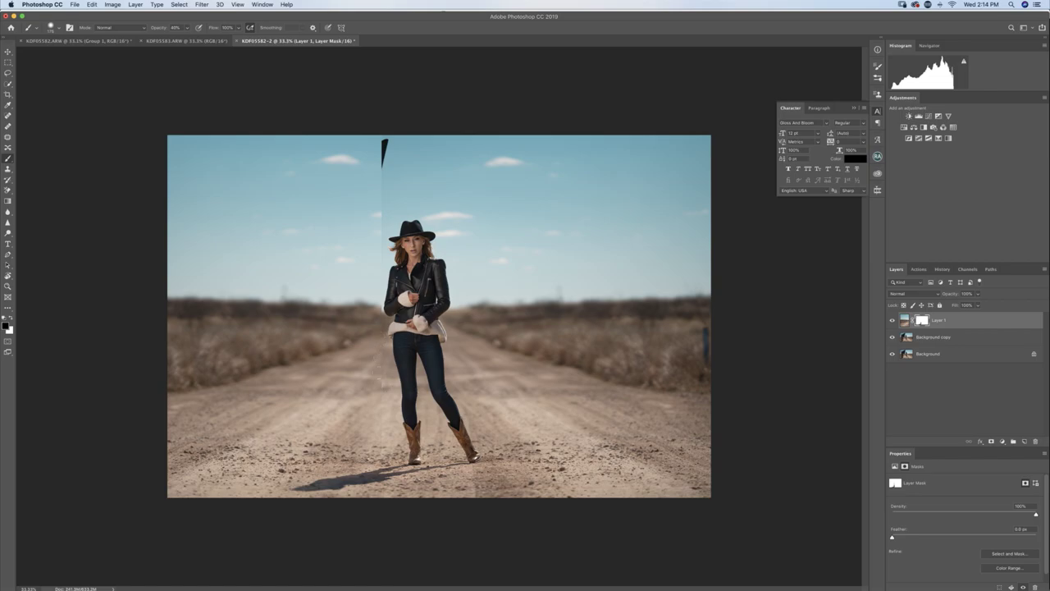
Paint black on Layer 1's mask along the vertical seam beside the woman, from the horizon up through the sky
key(bracketright)
drag(374, 306, 353, 302)
key(bracketleft)
key(bracketleft)
click(368, 235)
mouse_move(376, 197)
mouse_down()
mouse_move(373, 210)
mouse_move(377, 175)
mouse_up()
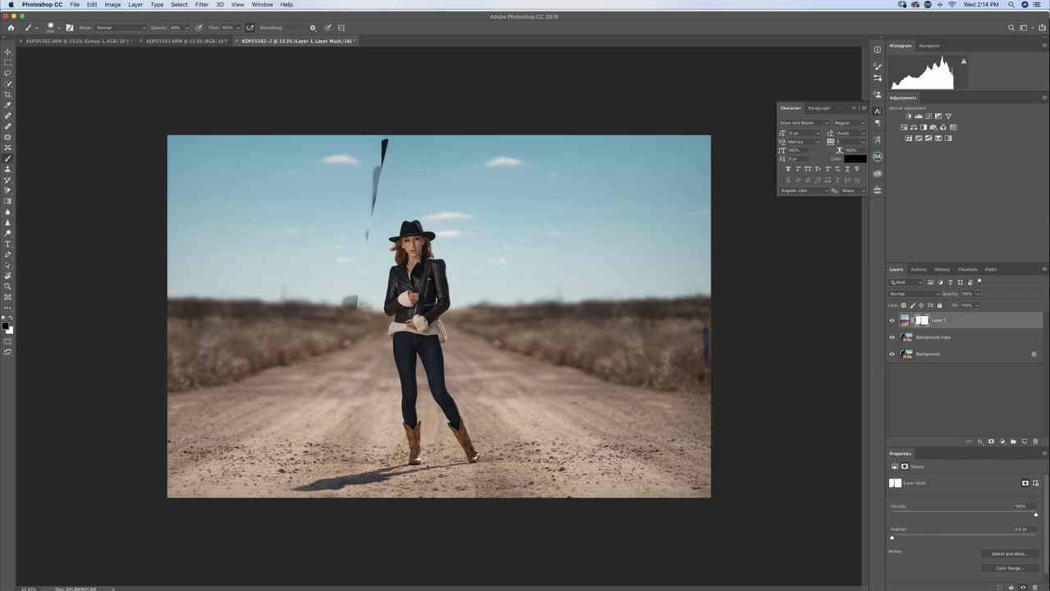
Paint a patch of Layer 1's mask black along the road's lower edge and cover it again with white
drag(284, 491, 215, 498)
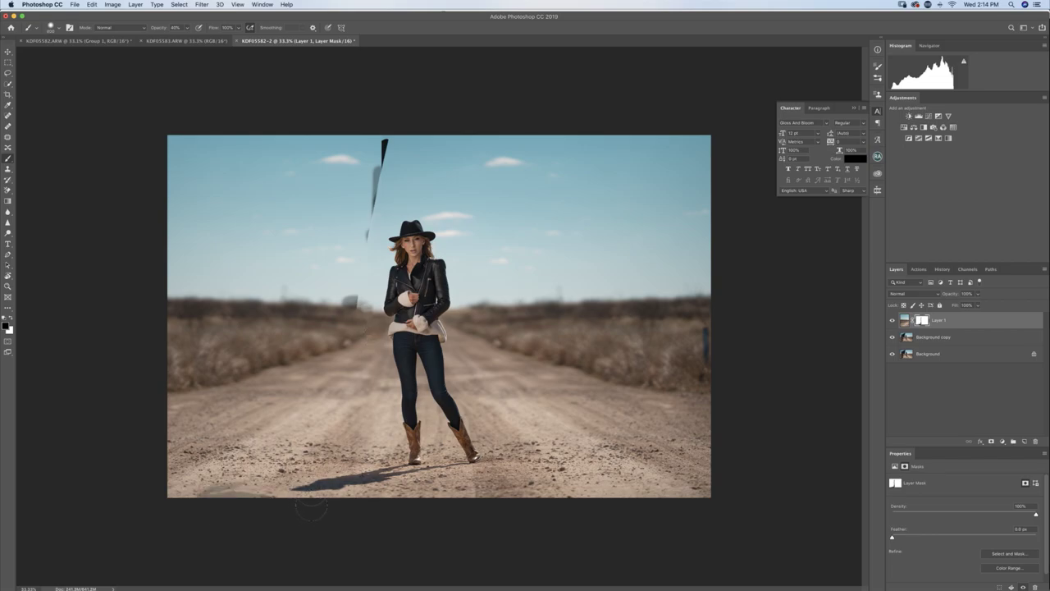
key(x)
mouse_move(283, 504)
mouse_down()
mouse_move(207, 515)
mouse_move(264, 510)
mouse_move(234, 509)
mouse_up()
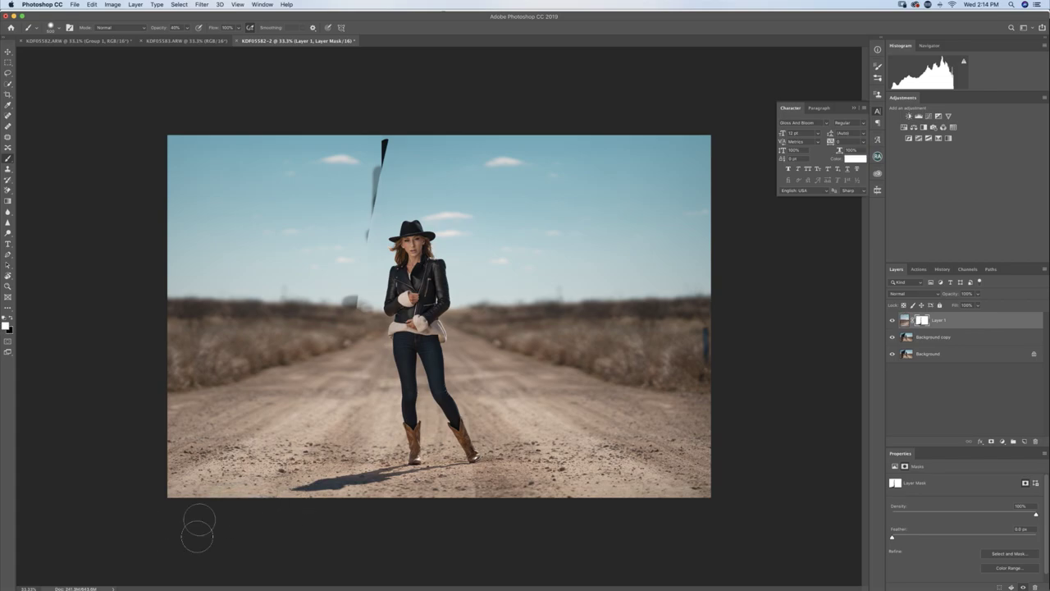
key(x)
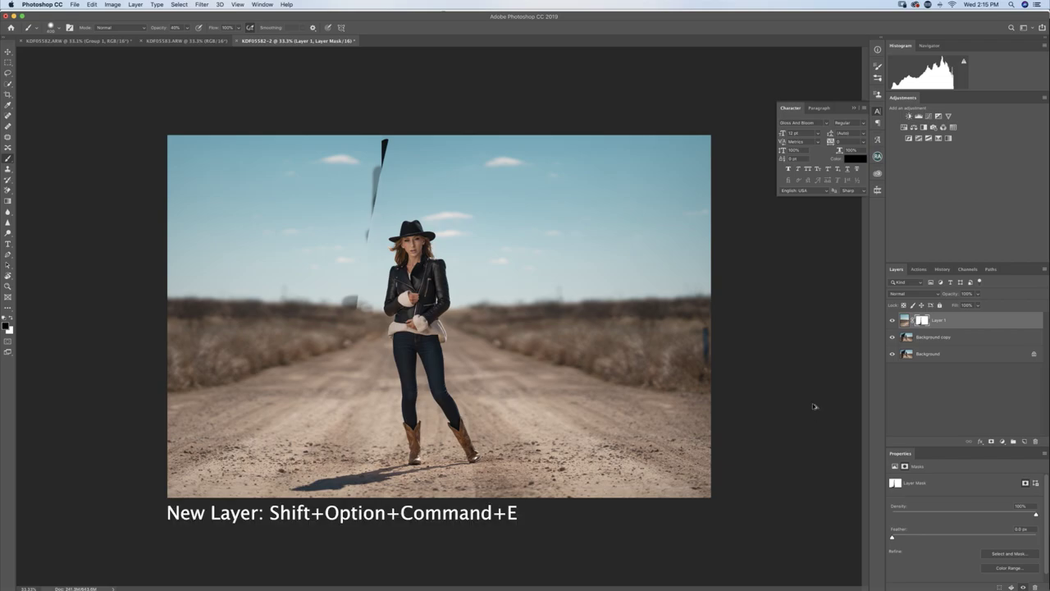
Stamp all visible layers into a new top layer and patch away the dark softbox remnants high in the sky
key(shift+alt+super+e)
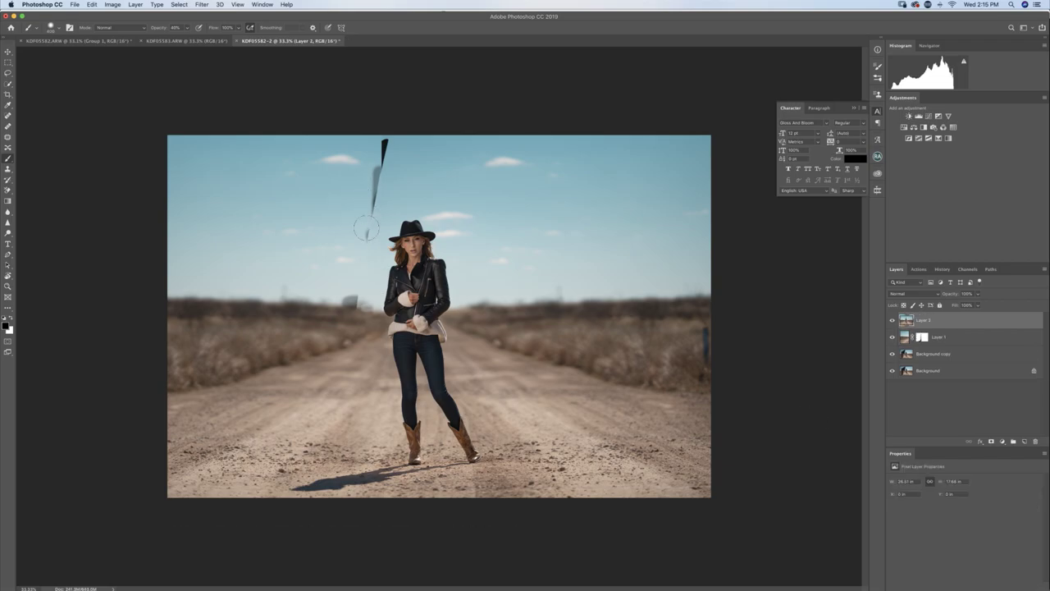
key(j)
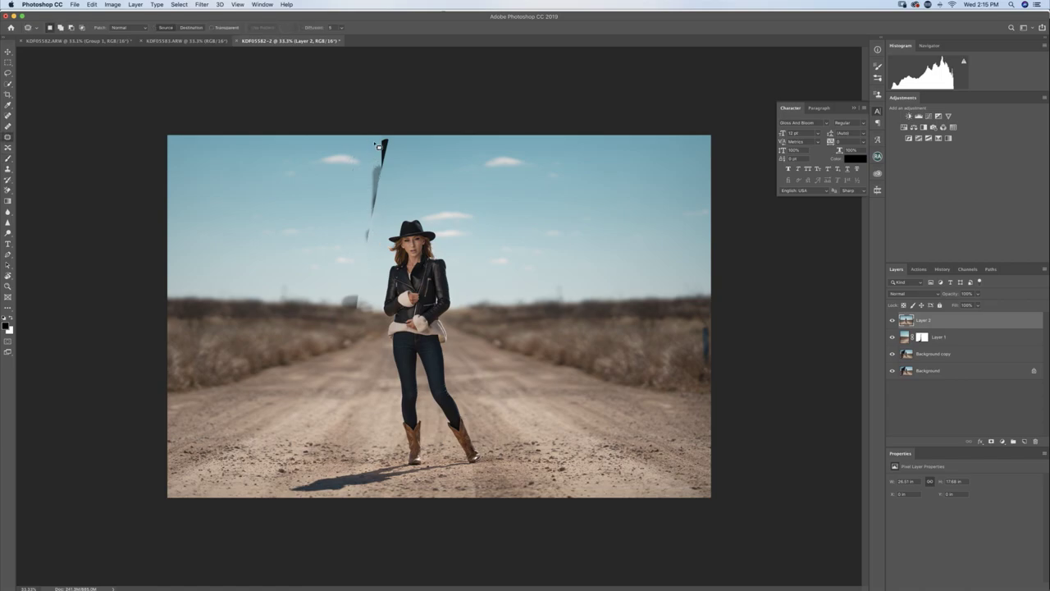
mouse_move(379, 129)
mouse_down()
mouse_move(380, 181)
mouse_move(397, 149)
mouse_move(389, 125)
mouse_move(385, 137)
mouse_move(413, 153)
mouse_move(364, 166)
mouse_move(363, 199)
mouse_move(379, 155)
mouse_up()
key(super+d)
drag(382, 181, 398, 181)
key(super+d)
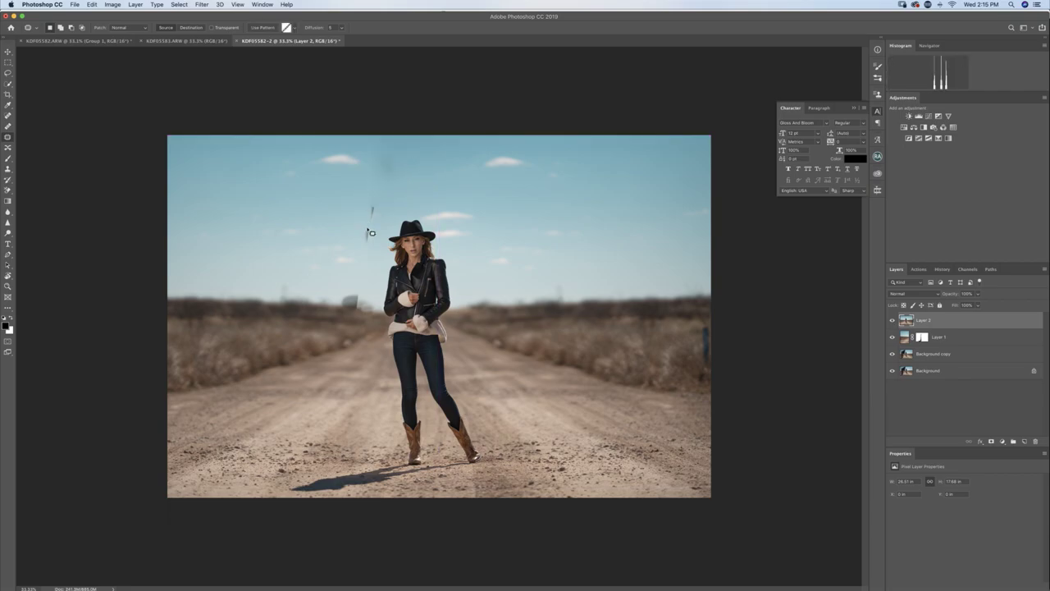
Patch the small sliver in the sky beside the hat and the dark remnant on the horizon using nearby background
mouse_move(372, 243)
mouse_down()
mouse_move(373, 188)
mouse_move(355, 244)
mouse_move(324, 194)
mouse_up()
key(super+d)
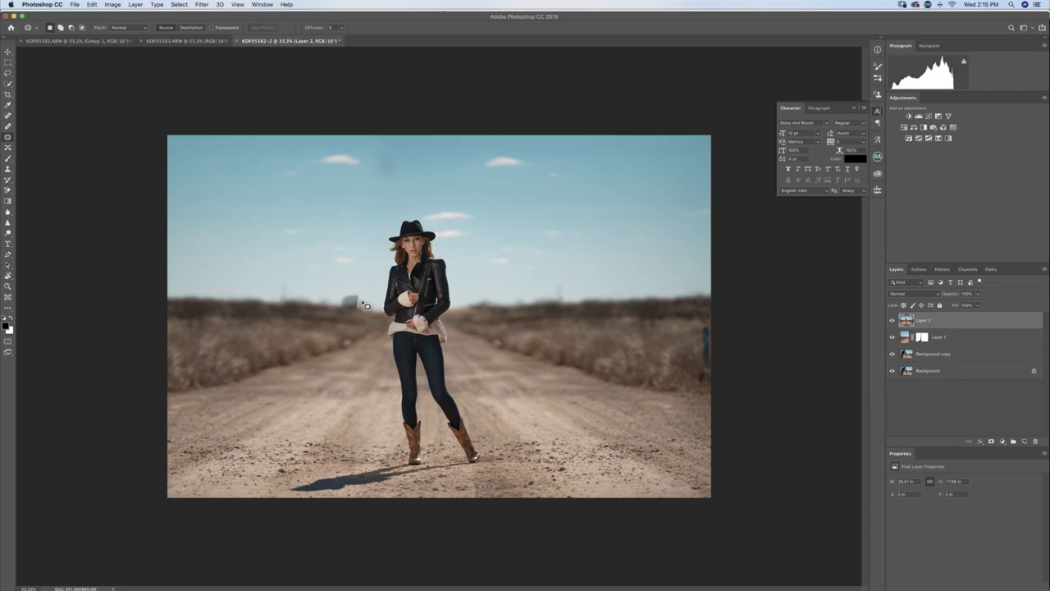
mouse_move(345, 313)
mouse_down()
mouse_move(379, 314)
mouse_move(363, 290)
mouse_move(335, 309)
mouse_move(345, 312)
mouse_move(288, 301)
mouse_up()
key(super+d)
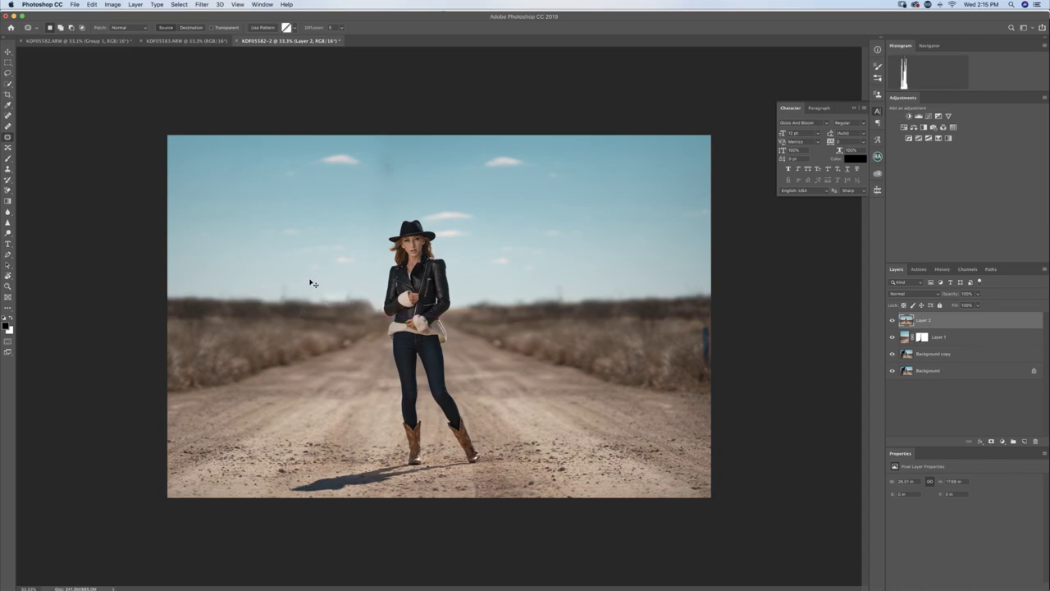
Set the Clone Stamp mode to Normal and clone the dark treeline over the pale gap along the left horizon
key(s)
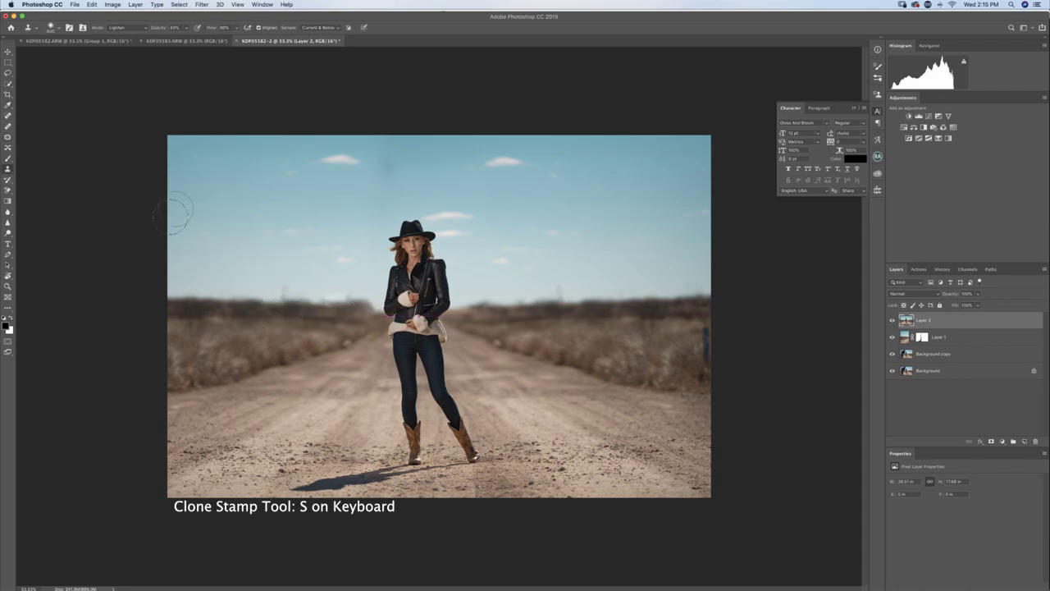
click(143, 27)
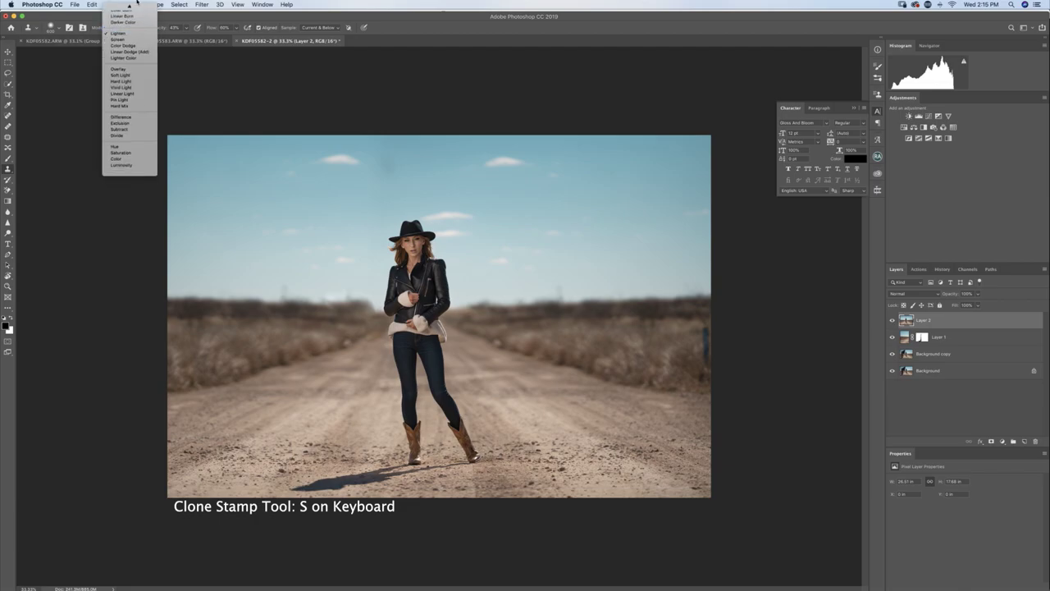
click(122, 8)
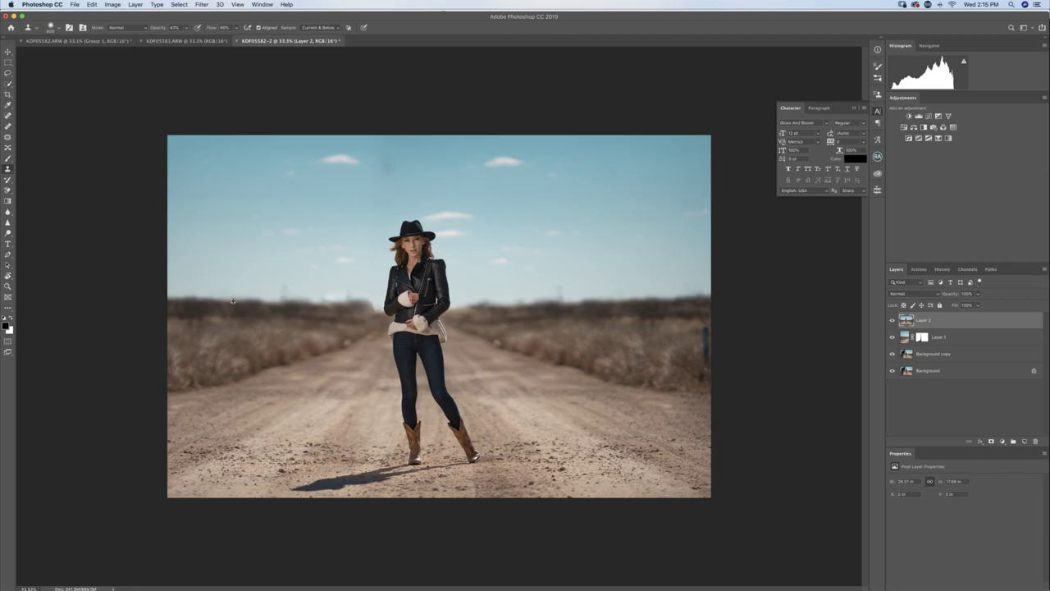
alt+click(233, 301)
click(272, 300)
mouse_move(294, 293)
mouse_down()
mouse_move(277, 291)
mouse_move(348, 299)
mouse_move(335, 300)
mouse_up()
Continue cloning the treeline along the horizon up to the woman's jacket sleeve
click(369, 306)
click(371, 307)
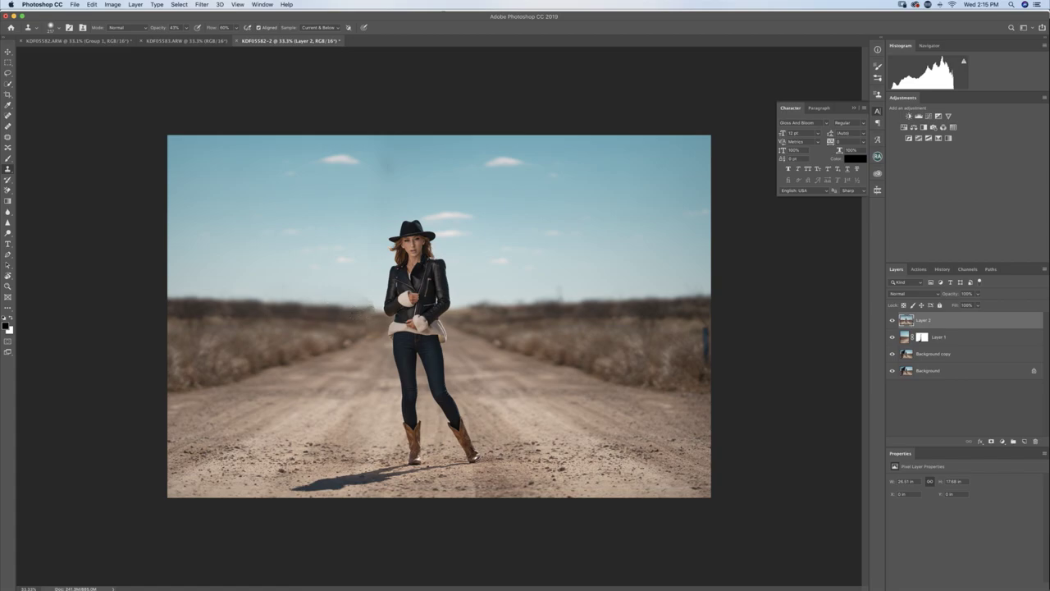
click(370, 311)
click(371, 308)
click(370, 311)
drag(373, 312, 376, 313)
Outline the background beside the woman's left-hand jacket sleeve with a closed Pen path and convert it into a new selection
key(z)
drag(422, 283, 443, 282)
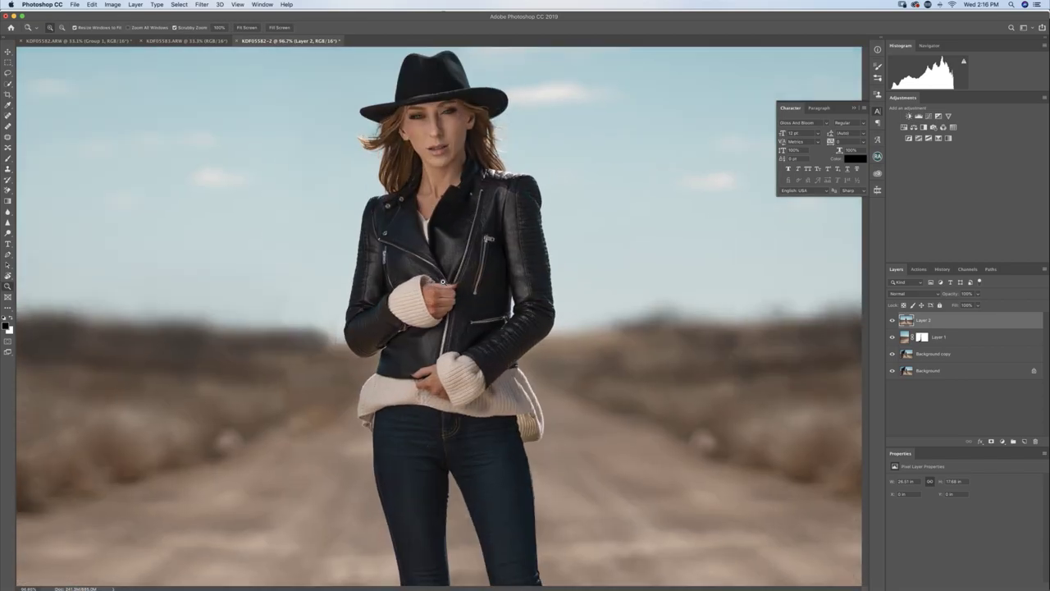
drag(349, 334, 347, 335)
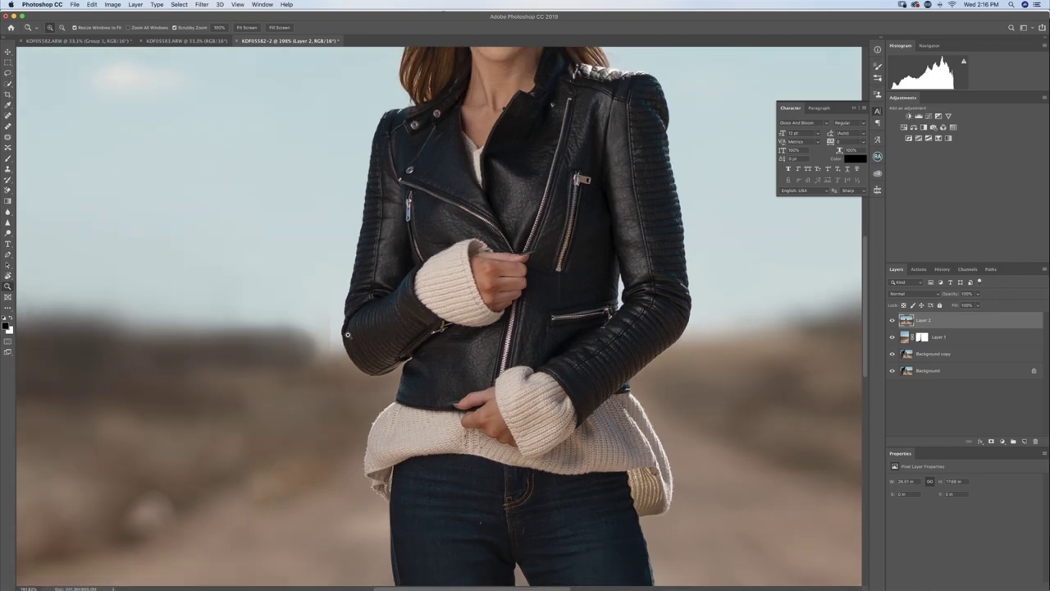
key(p)
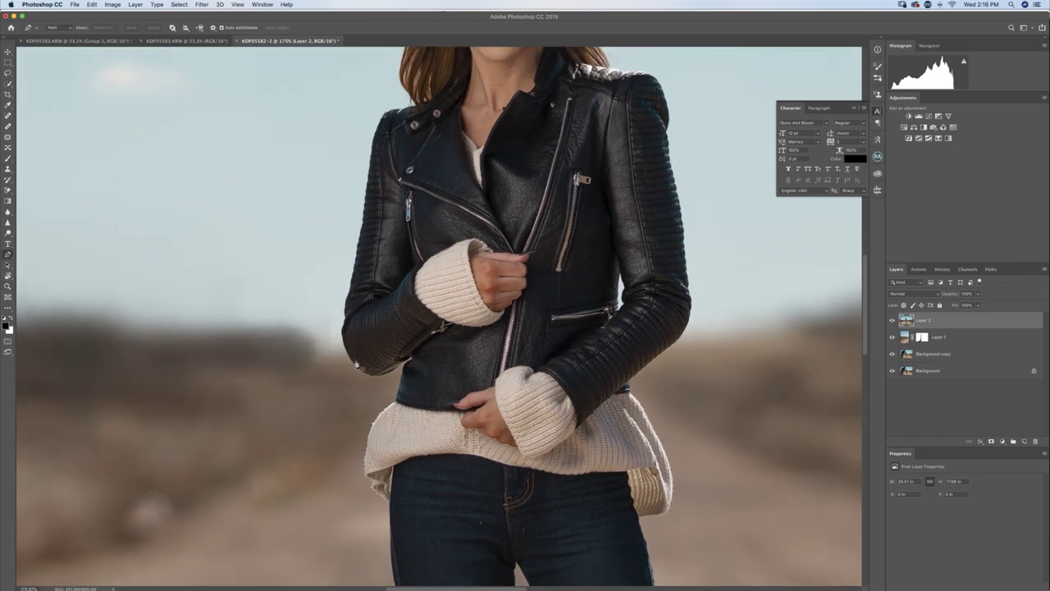
click(355, 363)
click(314, 267)
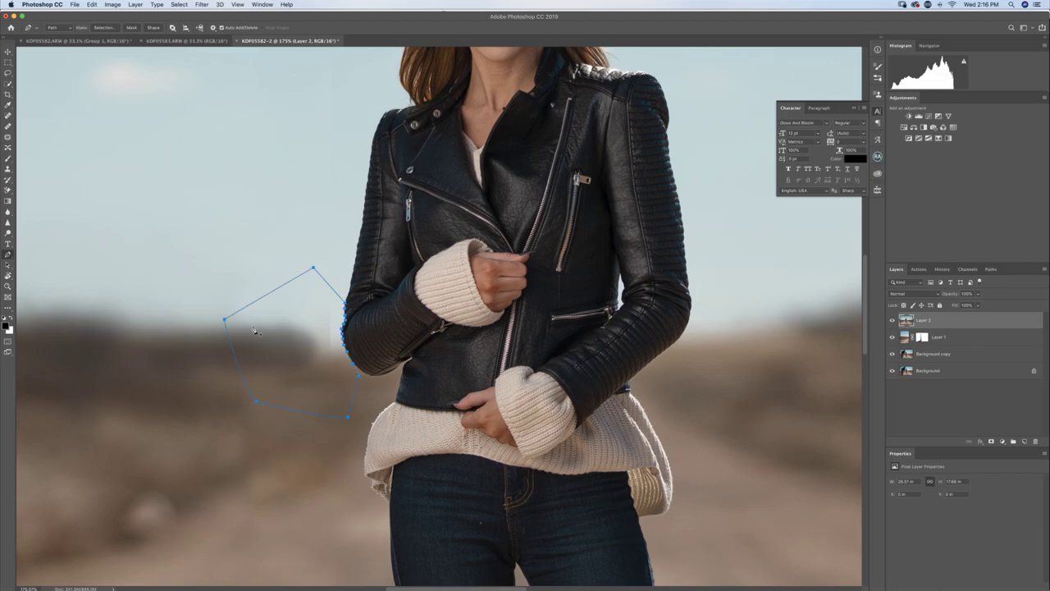
right_click(301, 332)
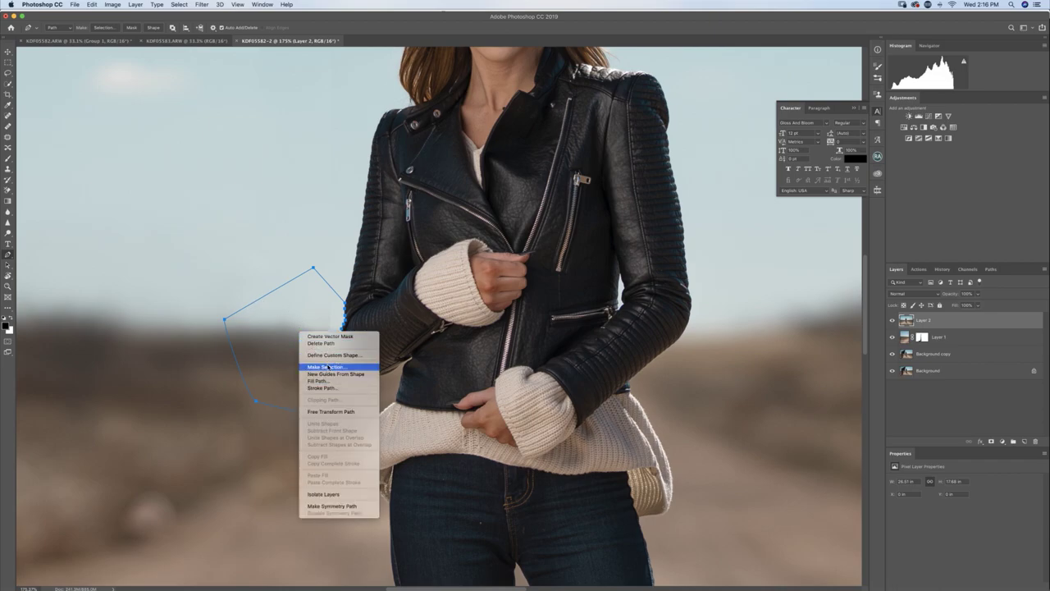
click(328, 368)
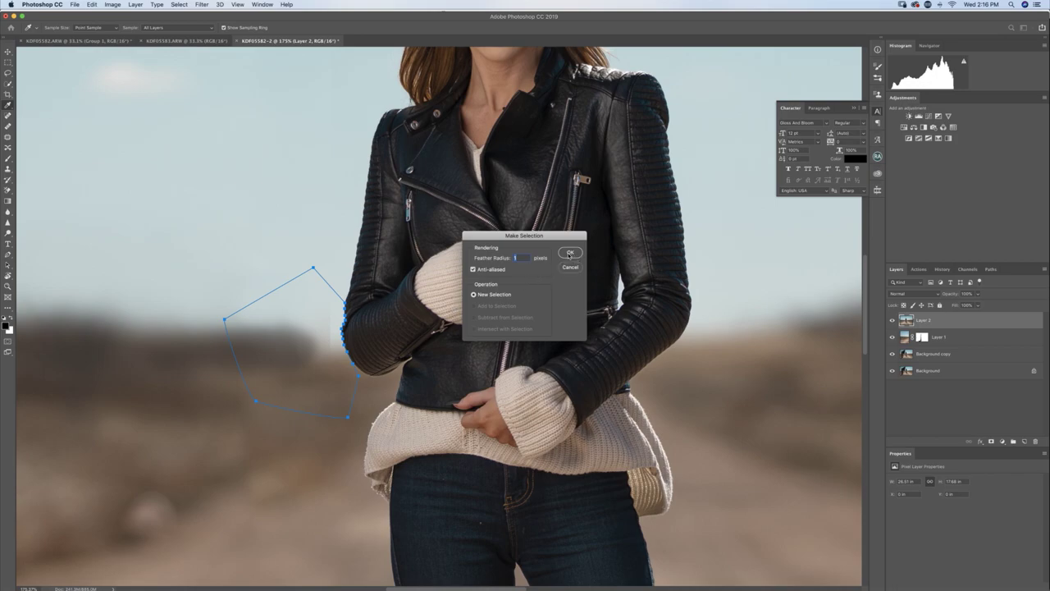
click(569, 254)
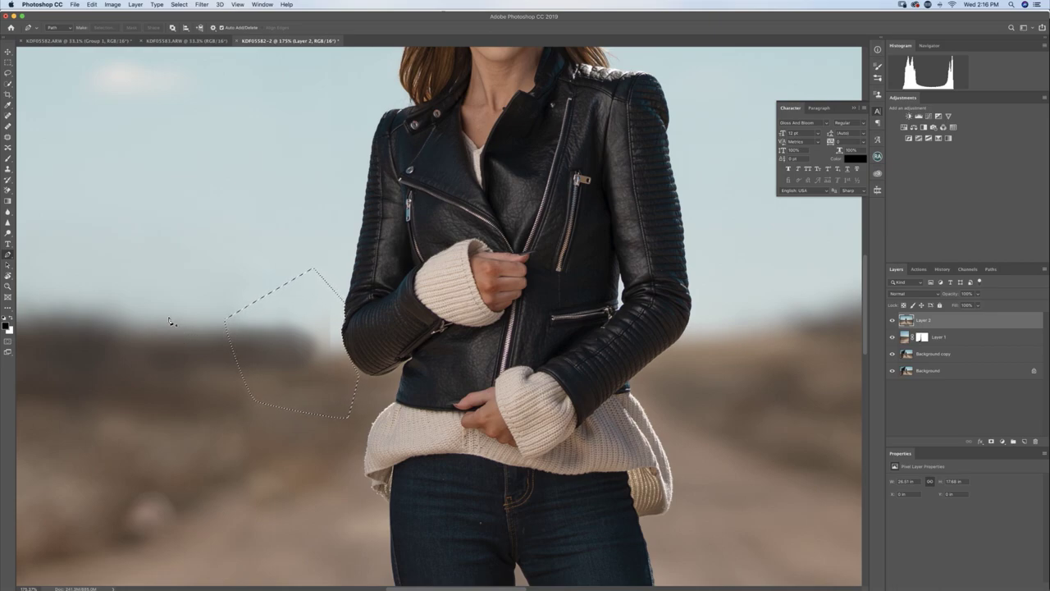
Clone the blurred treeline over the pale spot beside the sleeve inside the selection, and deselect
key(s)
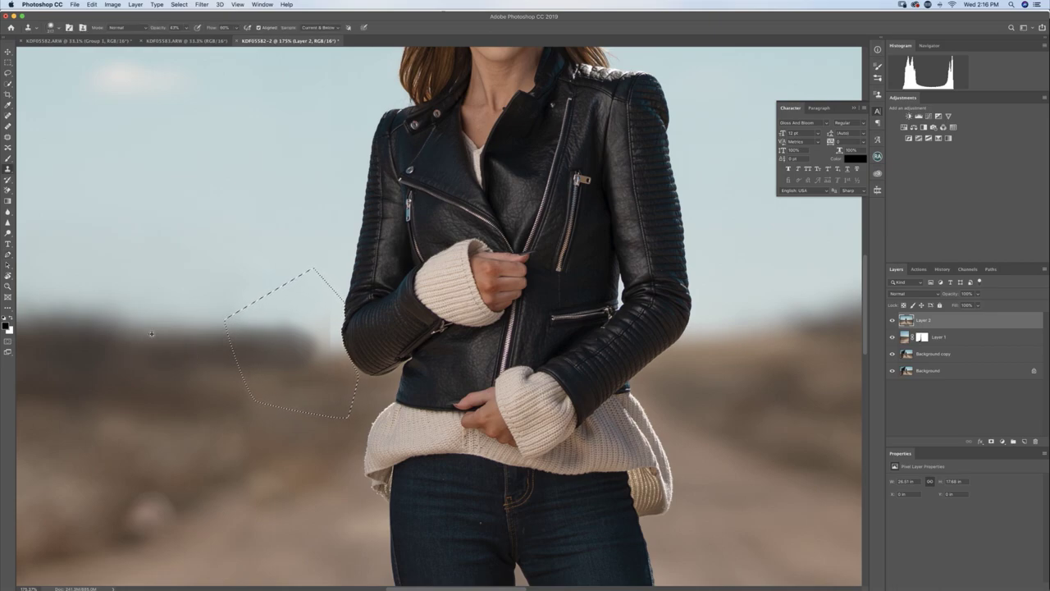
alt+click(152, 332)
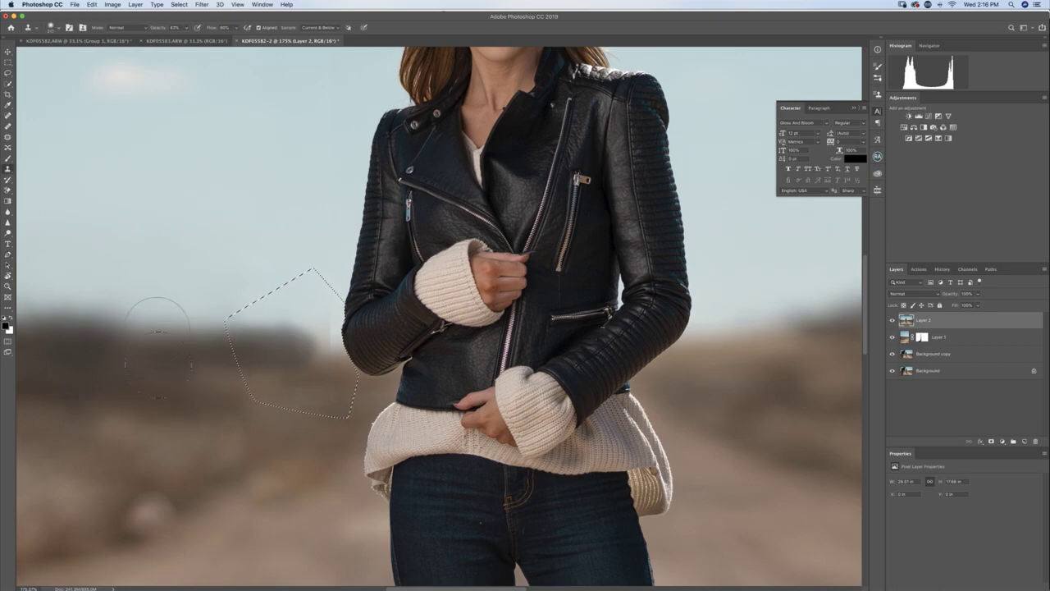
click(323, 339)
click(323, 334)
click(316, 328)
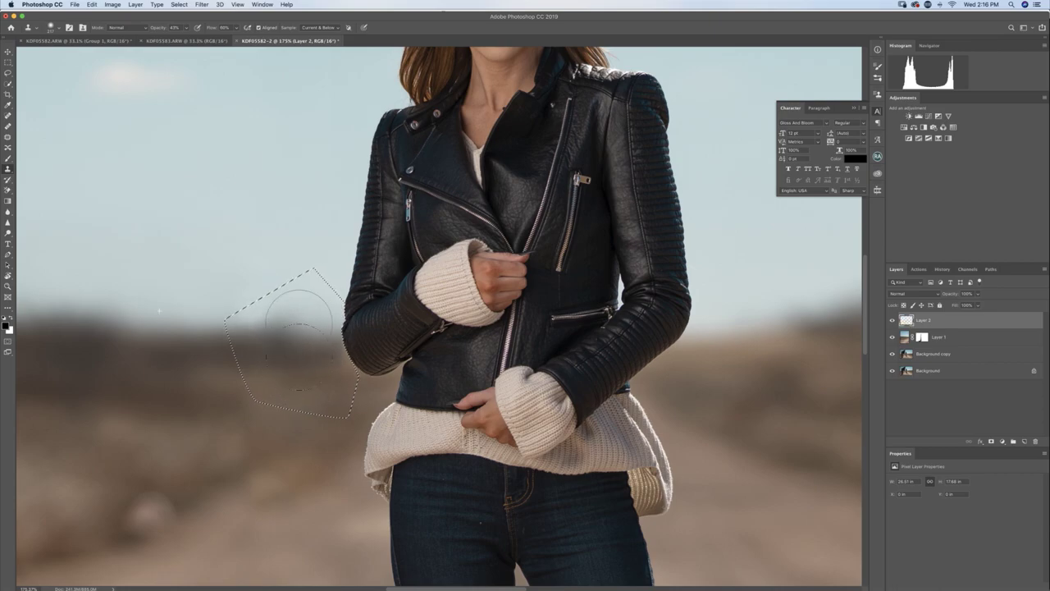
click(327, 336)
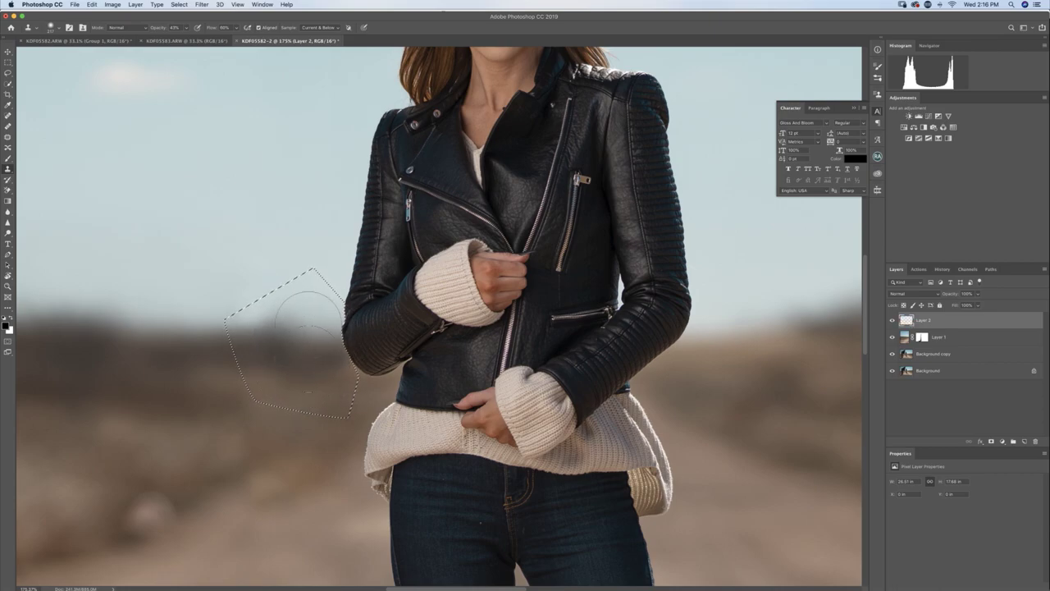
mouse_move(318, 316)
mouse_down()
mouse_move(320, 305)
mouse_move(293, 314)
mouse_move(319, 339)
mouse_up()
key(super+d)
Clone clean sky over the dark smudge above the woman's hat
key(z)
drag(425, 335, 362, 376)
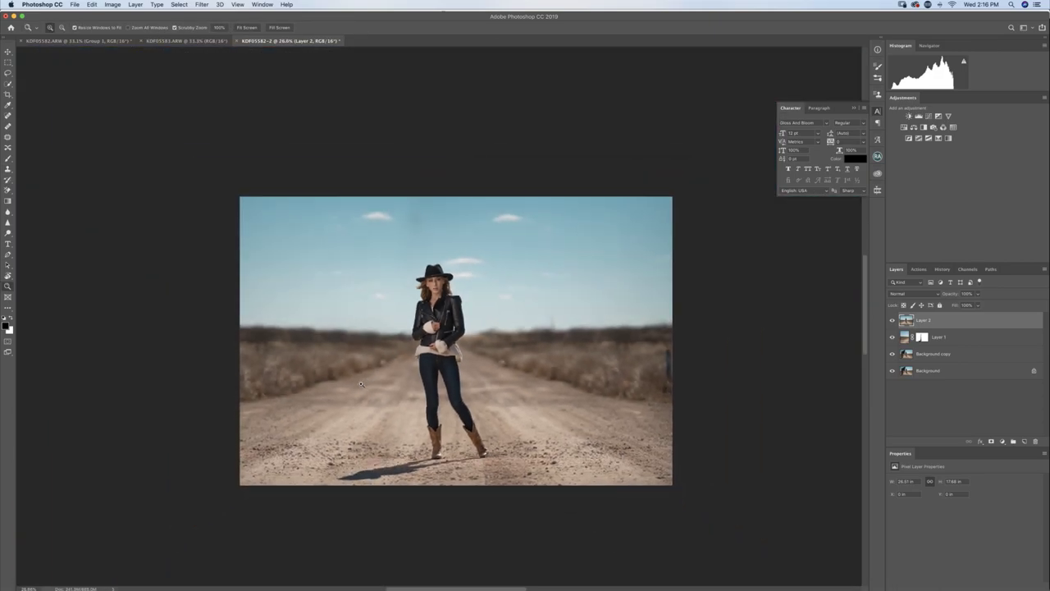
key(s)
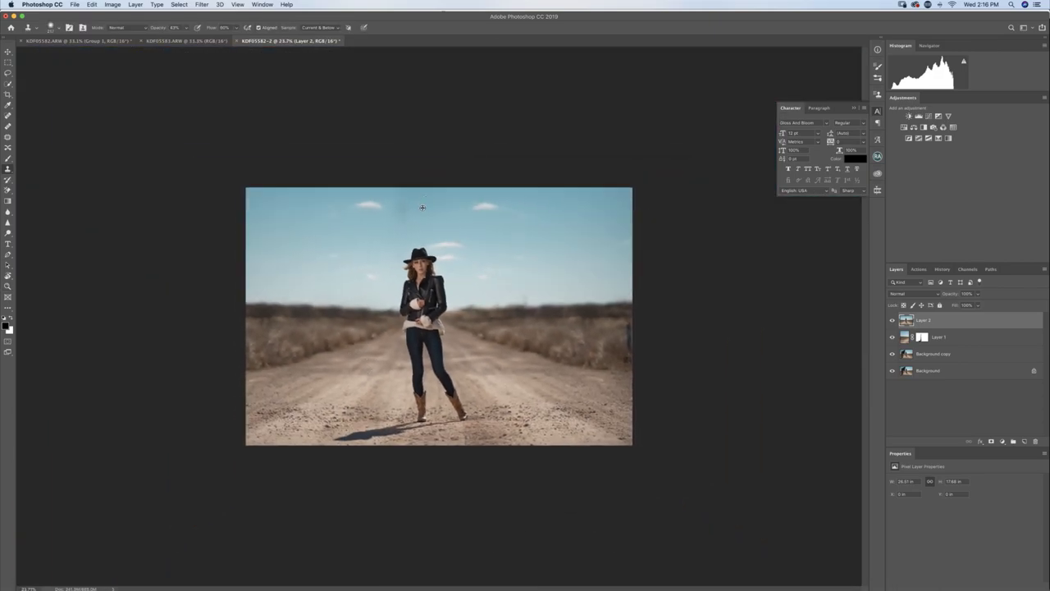
mouse_move(415, 208)
mouse_down()
mouse_move(424, 213)
mouse_move(399, 221)
mouse_up()
alt+click(424, 213)
Patch out the dark post in the brush at the photo's right edge with neighbouring brush, and deselect
key(z)
drag(513, 379, 539, 379)
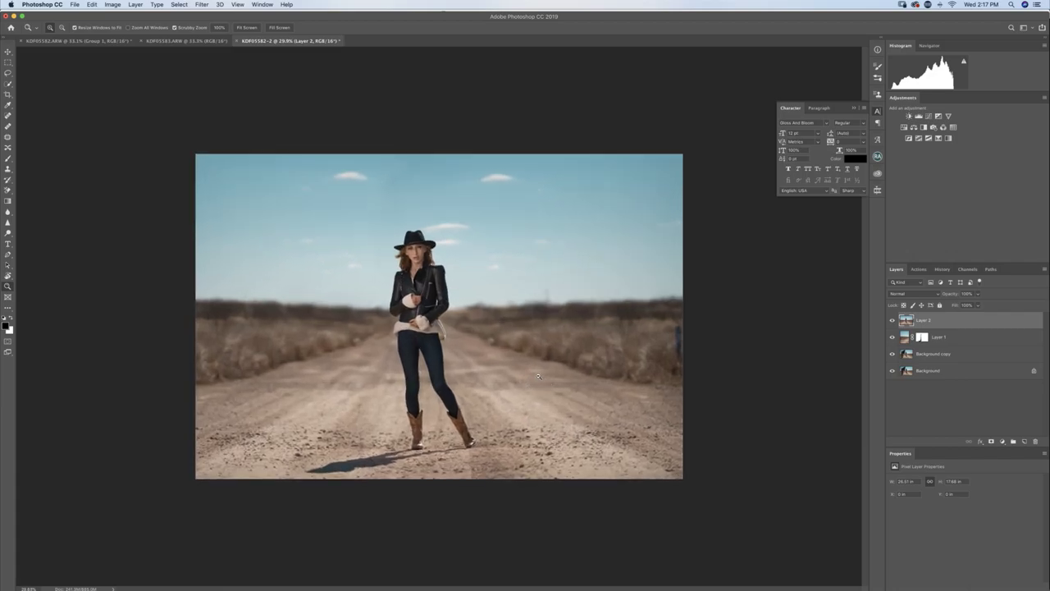
key(s)
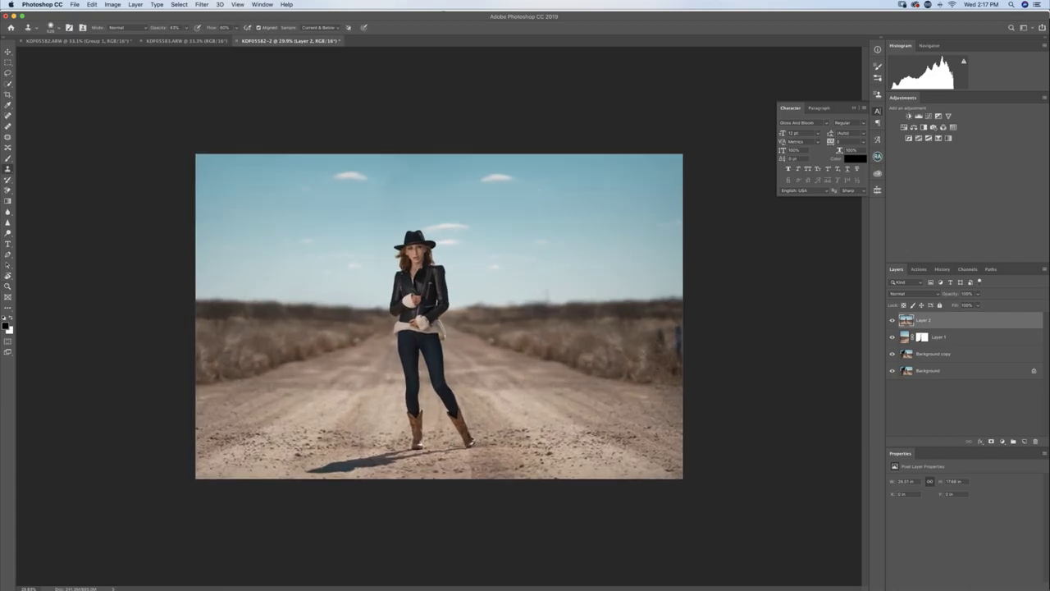
key(j)
mouse_move(678, 326)
mouse_down()
mouse_move(679, 366)
mouse_move(696, 345)
mouse_move(686, 316)
mouse_move(672, 344)
mouse_move(653, 345)
mouse_move(669, 344)
mouse_move(671, 376)
mouse_up()
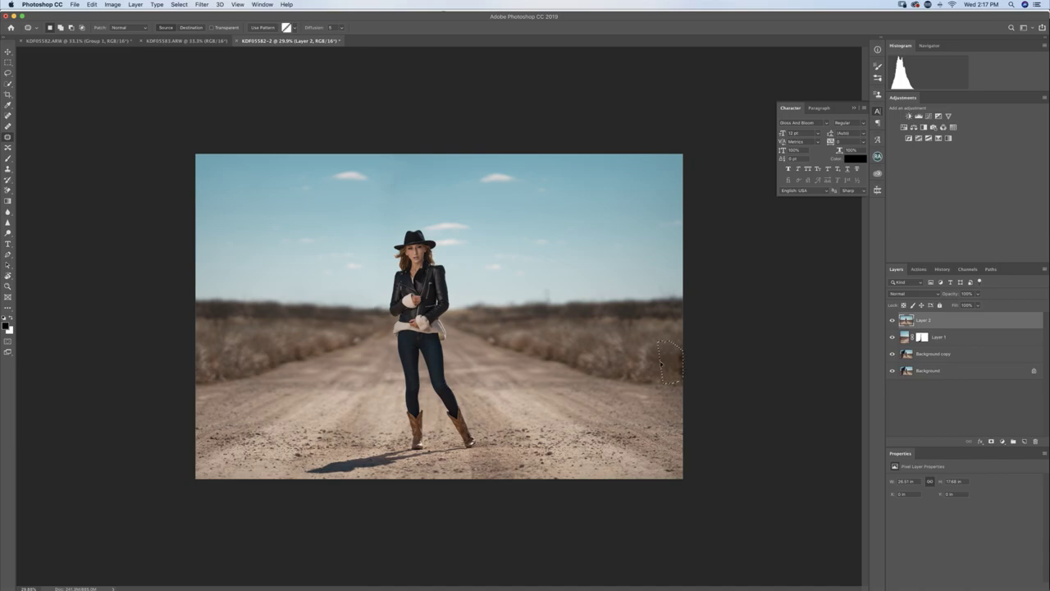
key(super+d)
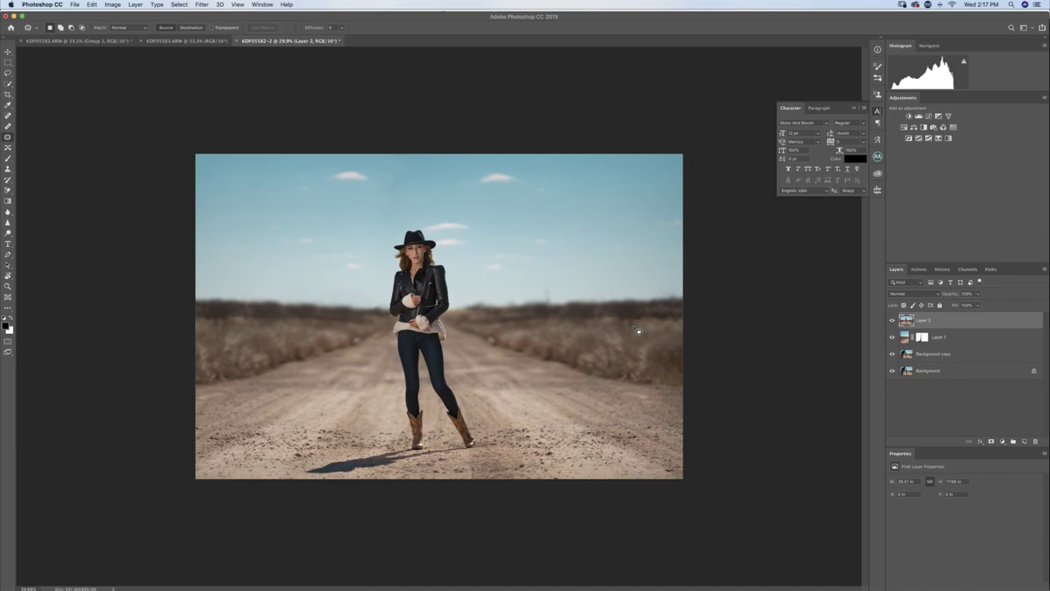
Crop the photo slightly on its left, right, top and bottom edges to frame the woman closer to the centre
key(c)
mouse_move(197, 316)
mouse_down()
mouse_move(206, 312)
mouse_move(188, 319)
mouse_up()
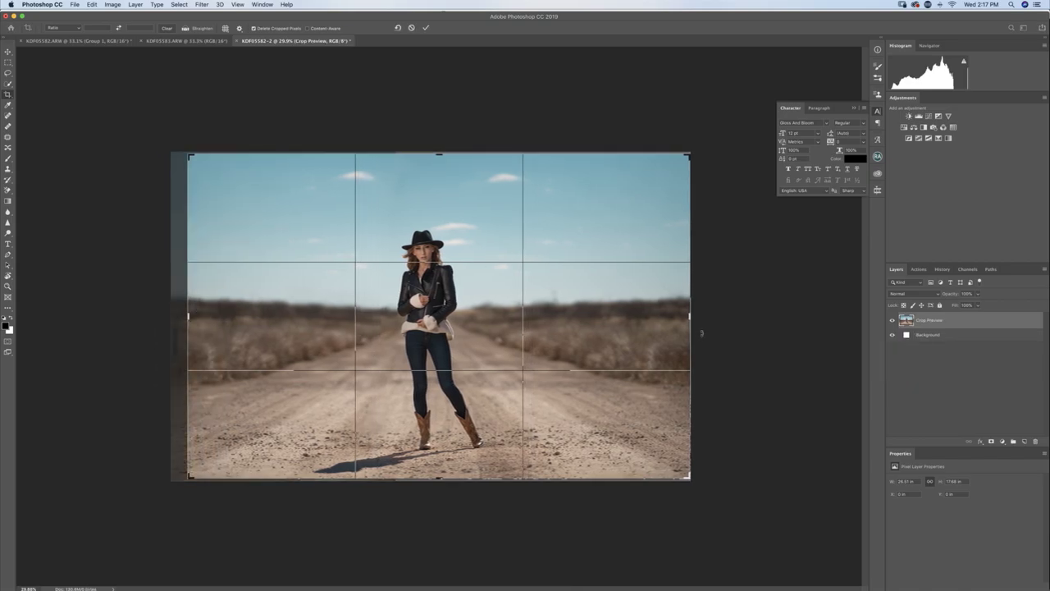
drag(688, 316, 682, 315)
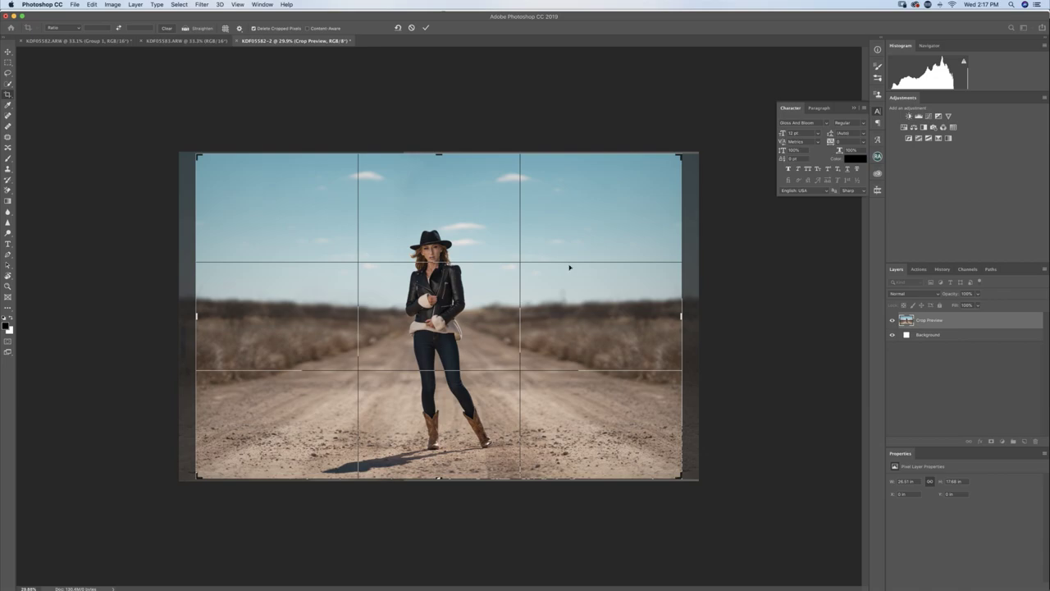
drag(439, 157, 439, 163)
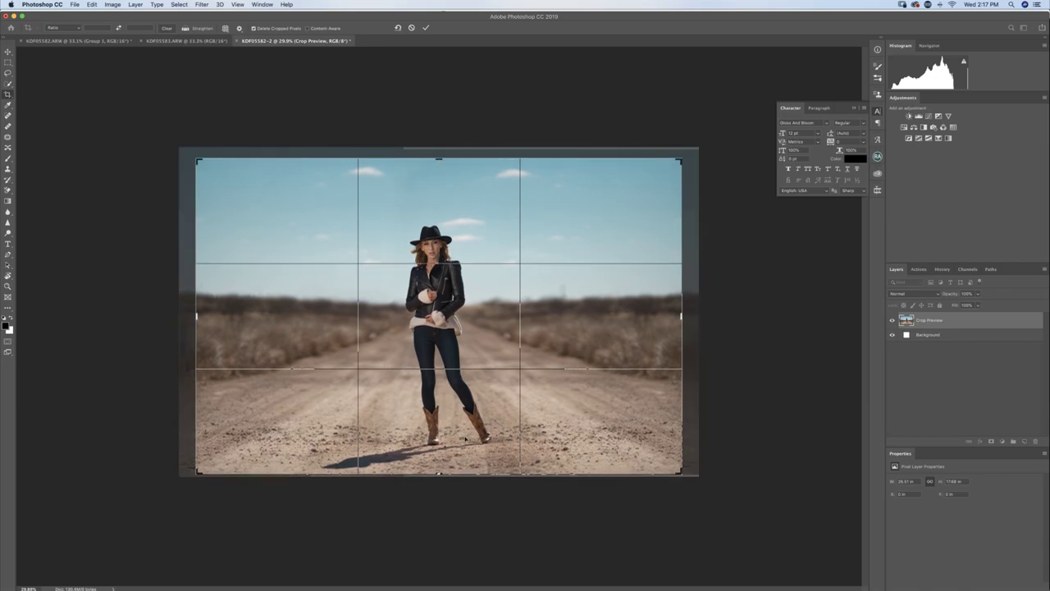
drag(438, 465, 452, 465)
key(Return)
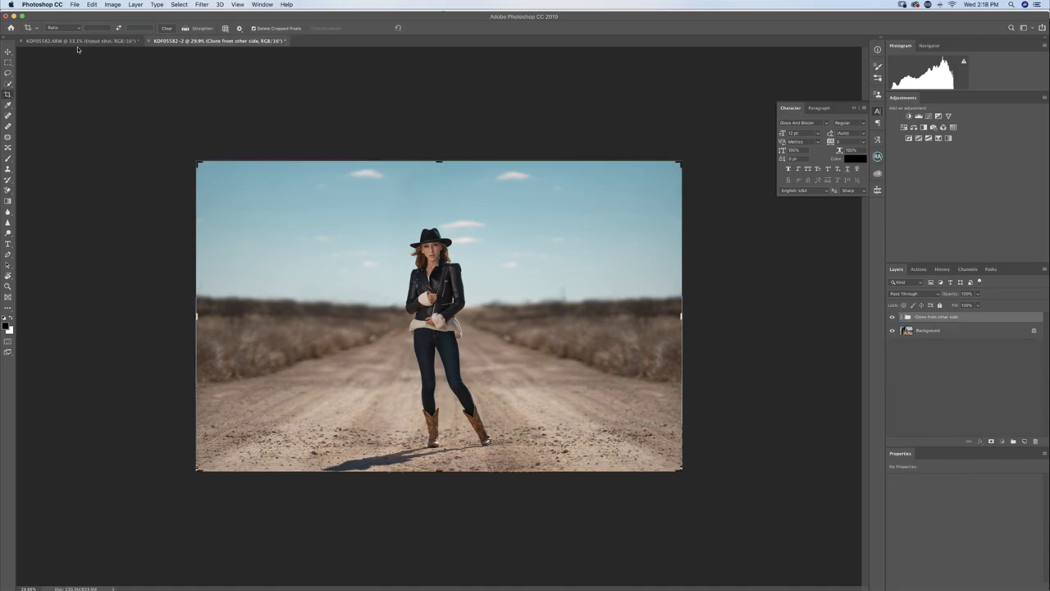
Compare the tripod-shot composite in KDF05582.ARW with the version cloned from the other side in KDF05582-2
click(72, 41)
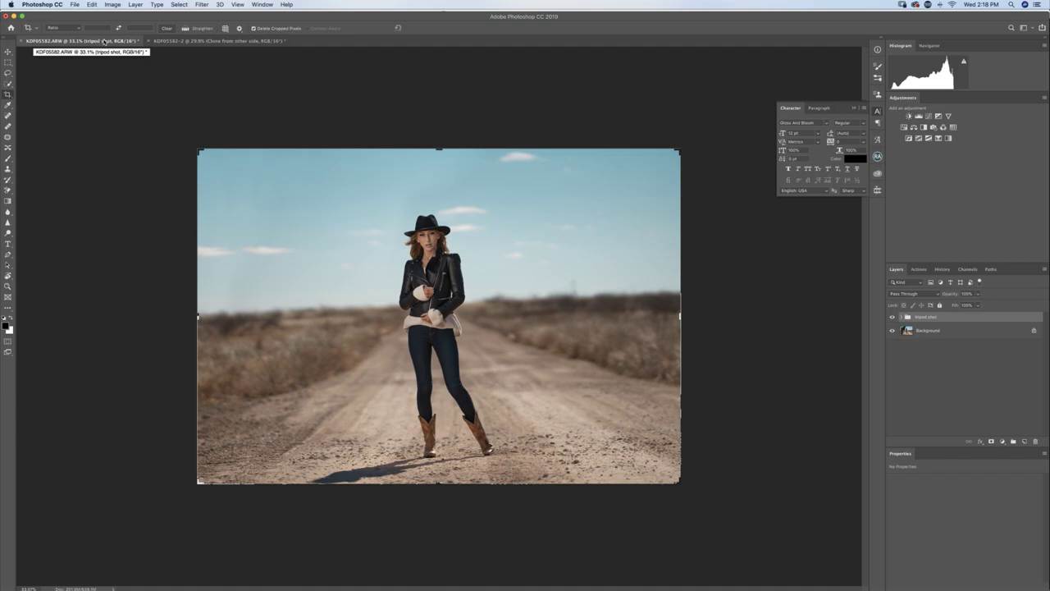
click(180, 41)
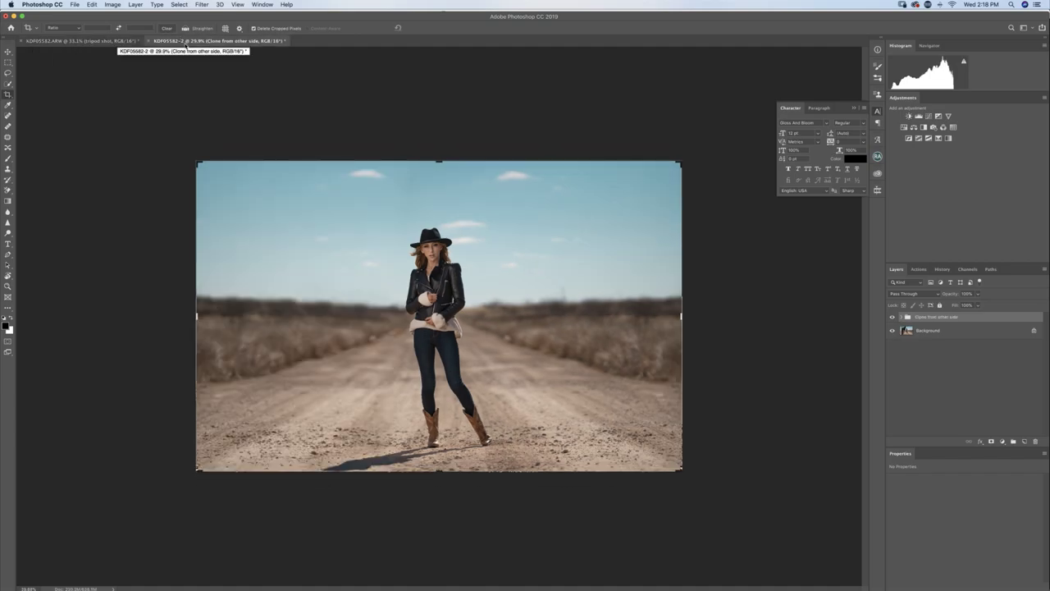
click(115, 41)
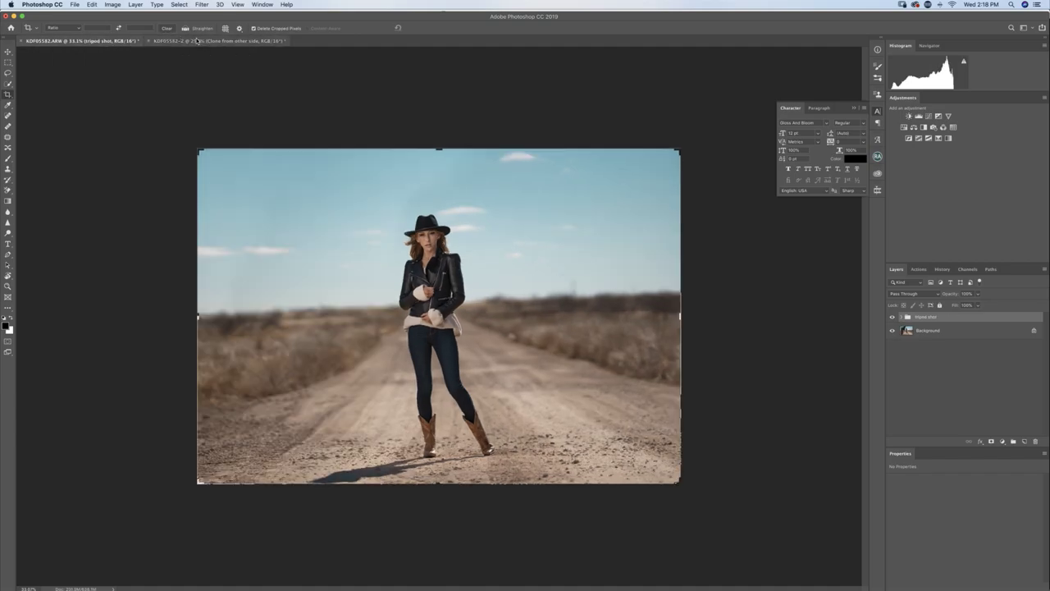
click(209, 42)
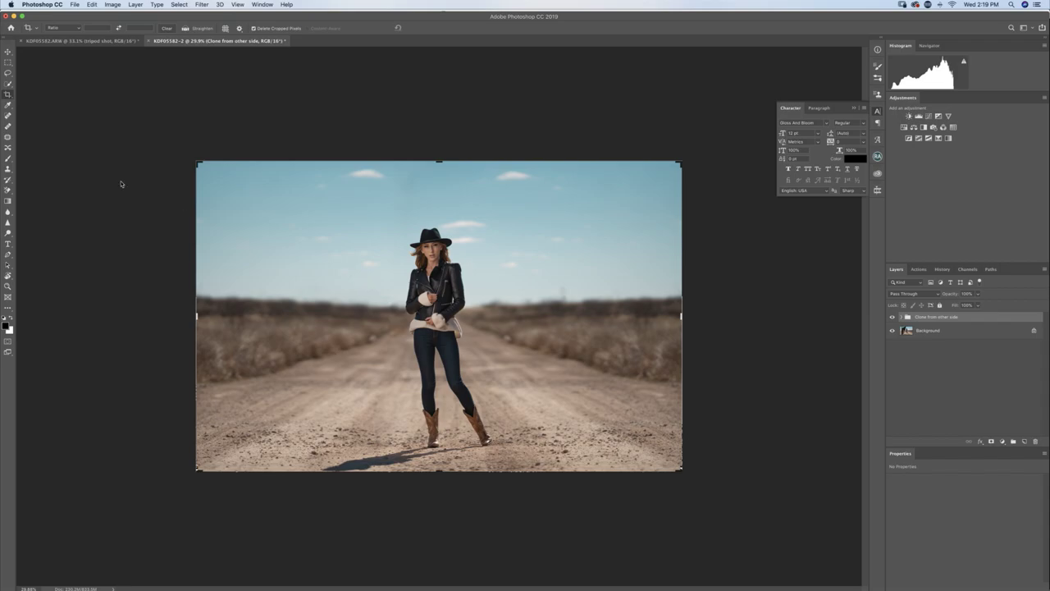
click(83, 40)
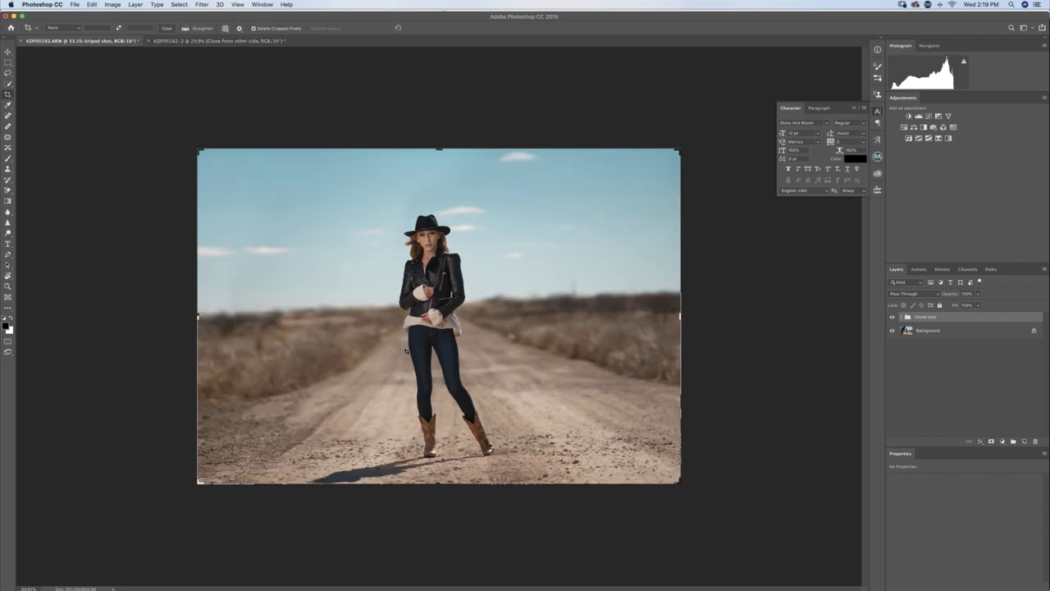